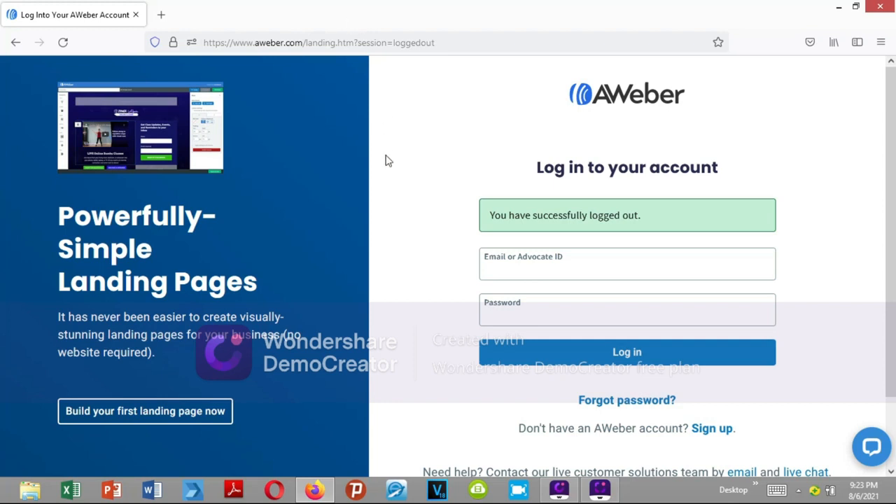
# - Log in to the account using the saved e-mail and password
pyautogui.click(601, 266)
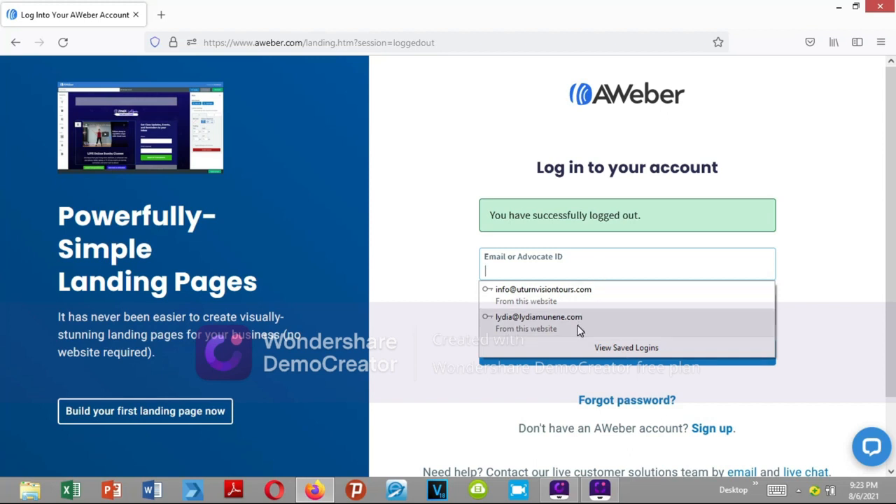
pyautogui.click(805, 311)
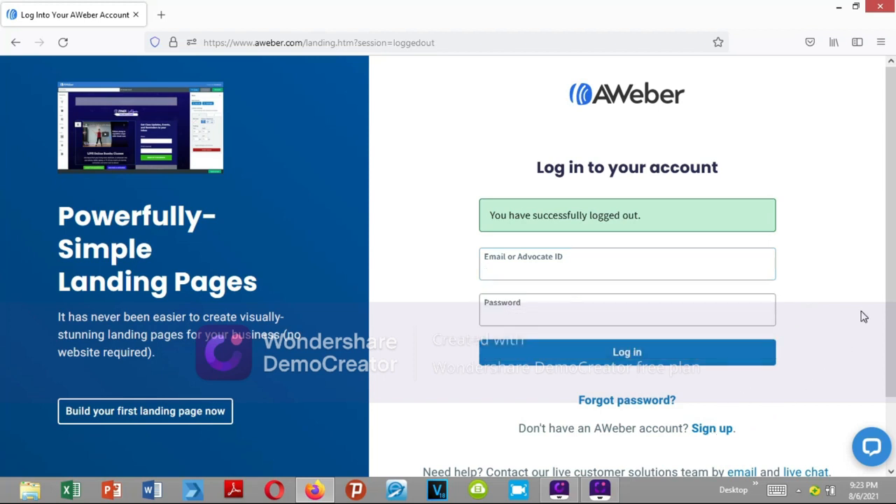
pyautogui.click(530, 268)
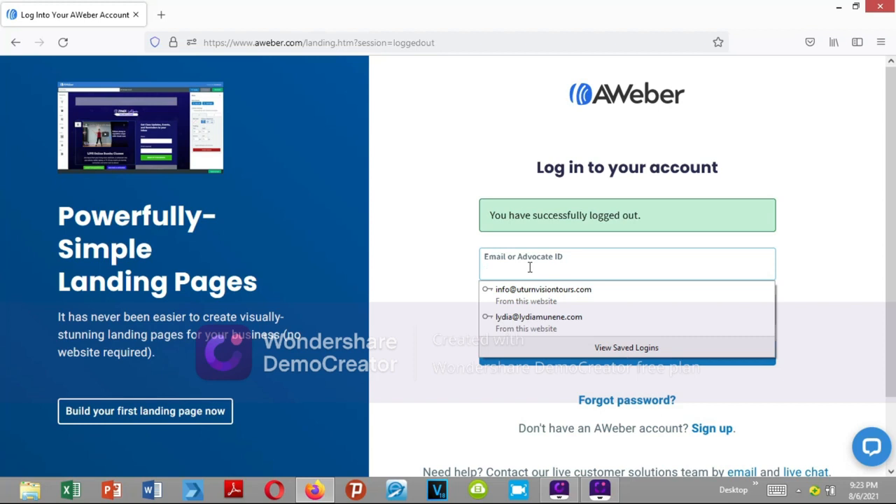
pyautogui.click(516, 317)
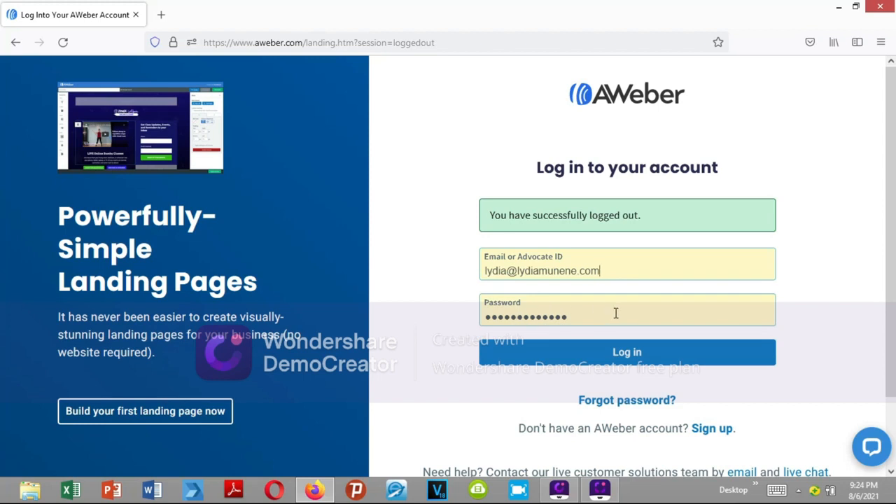
pyautogui.click(613, 356)
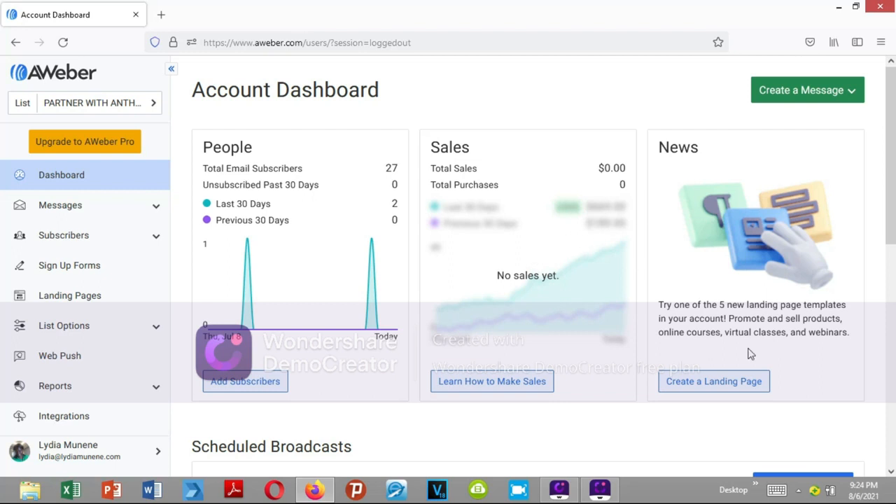
# - Review the account dashboard, including the scheduled and sent broadcasts and the Lists section
pyautogui.click(891, 472)
pyautogui.click(892, 474)
pyautogui.click(891, 474)
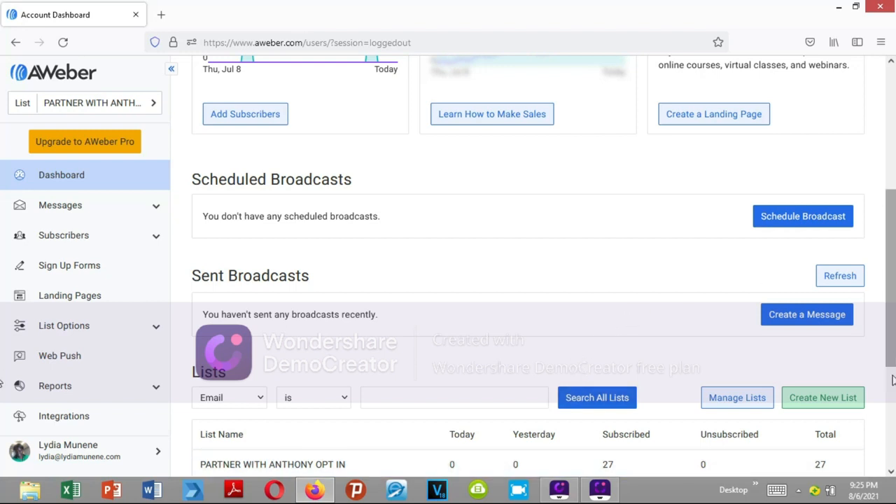
pyautogui.click(891, 473)
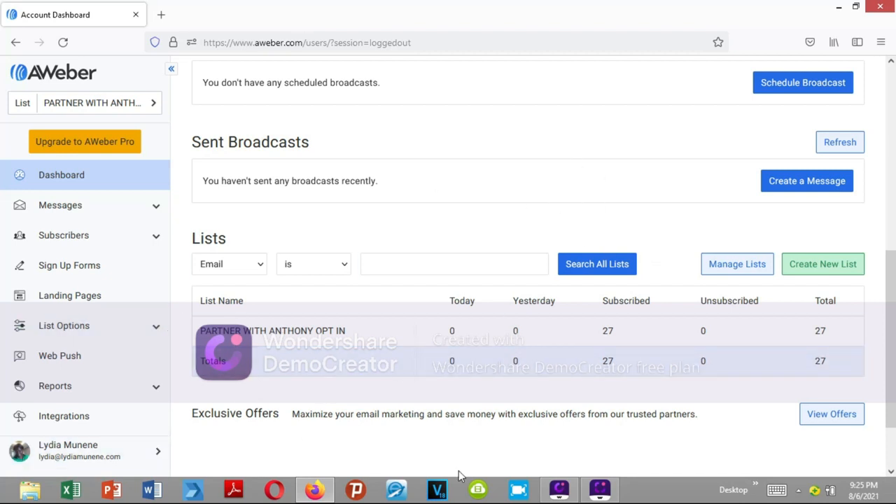
pyautogui.moveTo(883, 348); pyautogui.dragTo(886, 208)
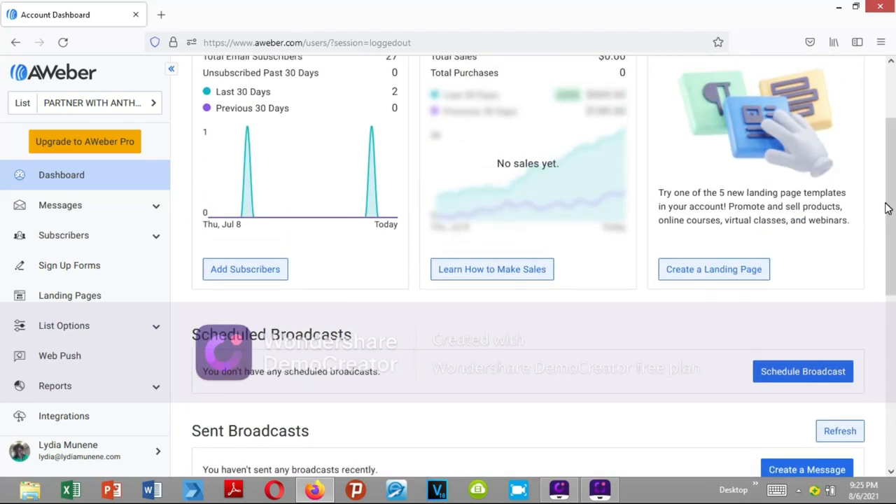
# - Open the list settings and review the list name, description, sender, contact address and notification settings
pyautogui.click(113, 328)
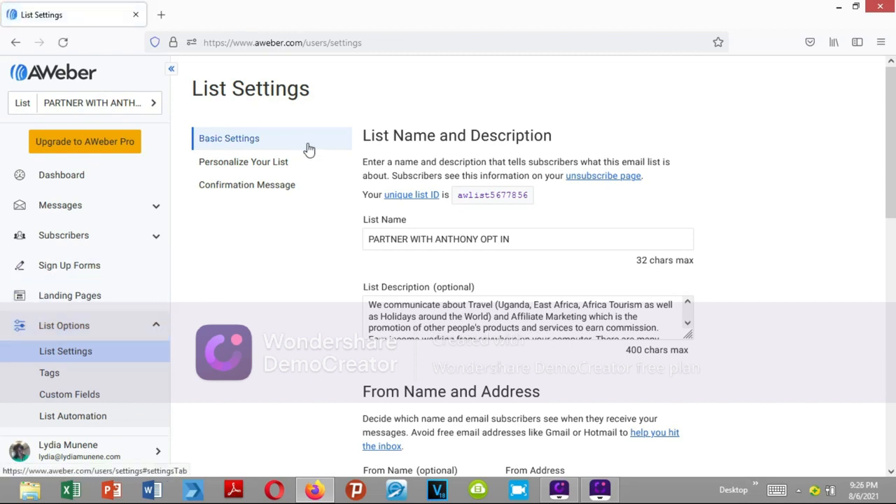
pyautogui.click(474, 235)
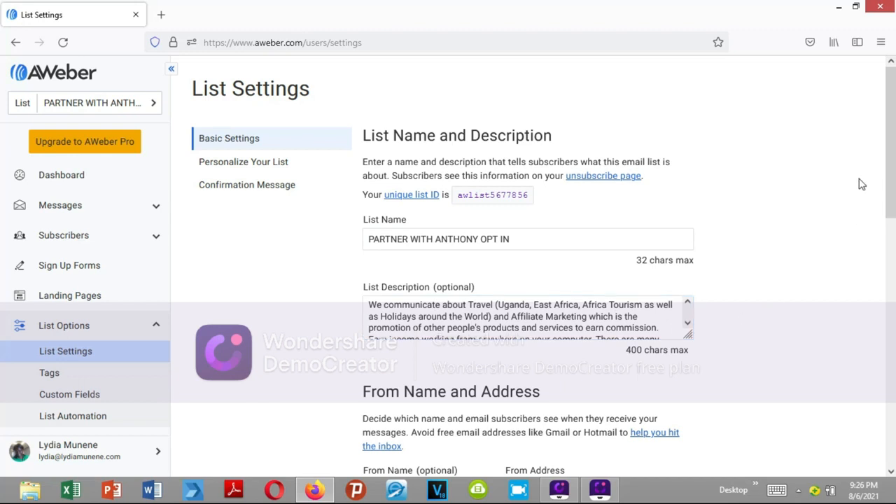
pyautogui.moveTo(892, 175); pyautogui.dragTo(885, 250)
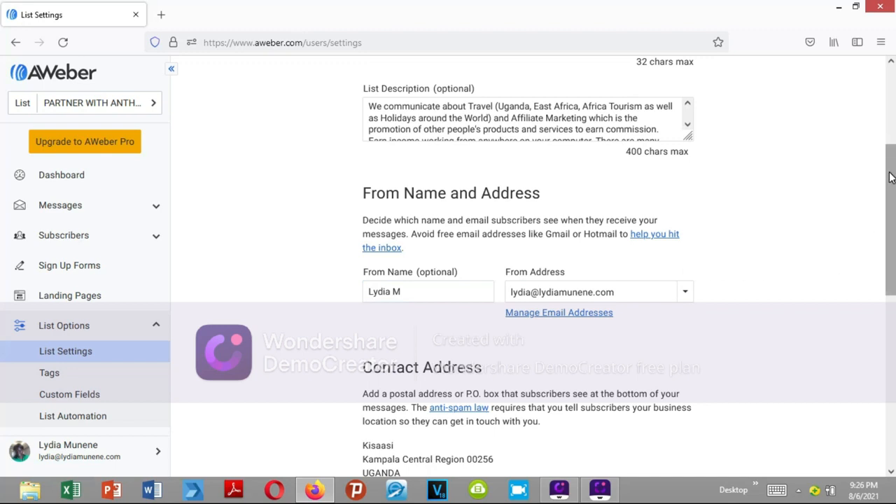
pyautogui.moveTo(892, 172); pyautogui.dragTo(891, 246)
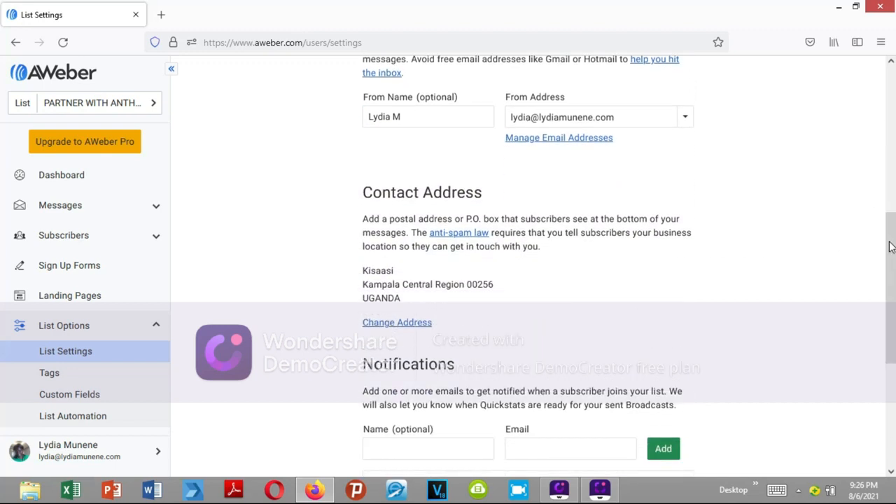
pyautogui.moveTo(889, 236); pyautogui.dragTo(895, 286)
pyautogui.scroll(10, 2, 290)
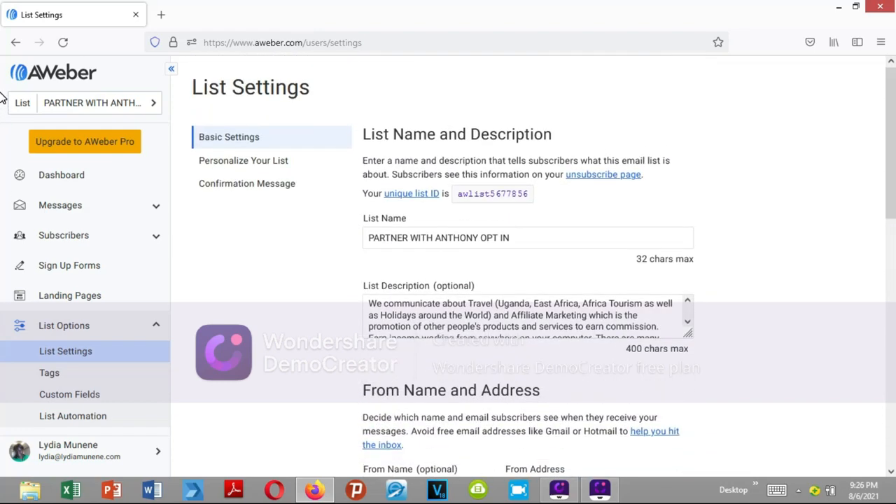
# - Review the list's personalization settings, covering the company details and social media sharing
pyautogui.click(250, 163)
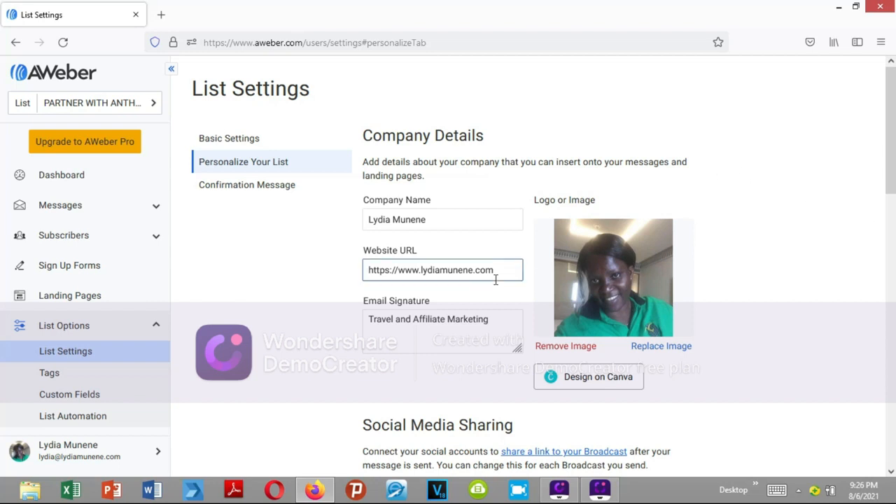
pyautogui.moveTo(890, 161); pyautogui.dragTo(892, 189)
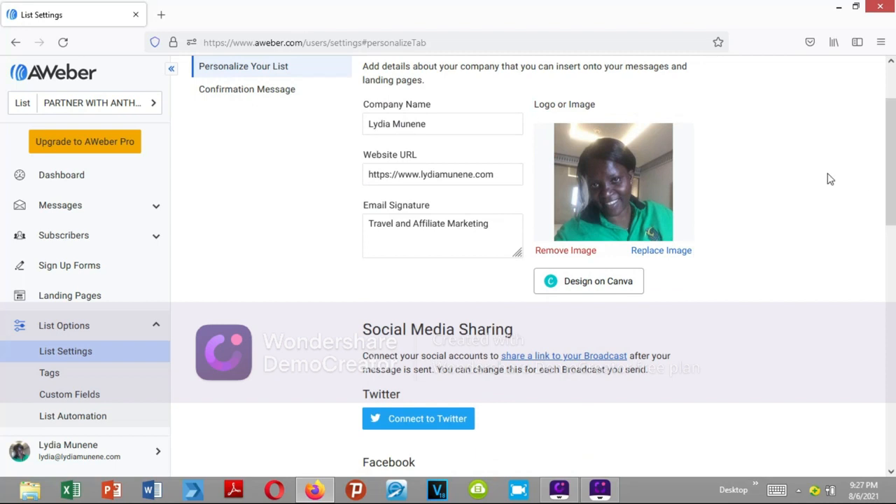
pyautogui.moveTo(891, 154); pyautogui.dragTo(3, 14)
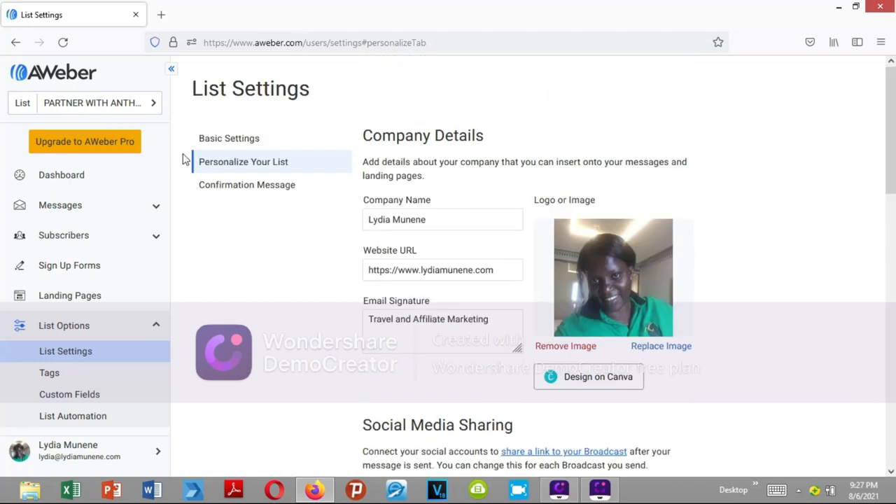
# - Review the list's confirmation message settings, from language and subject line to the custom success page URL
pyautogui.click(253, 185)
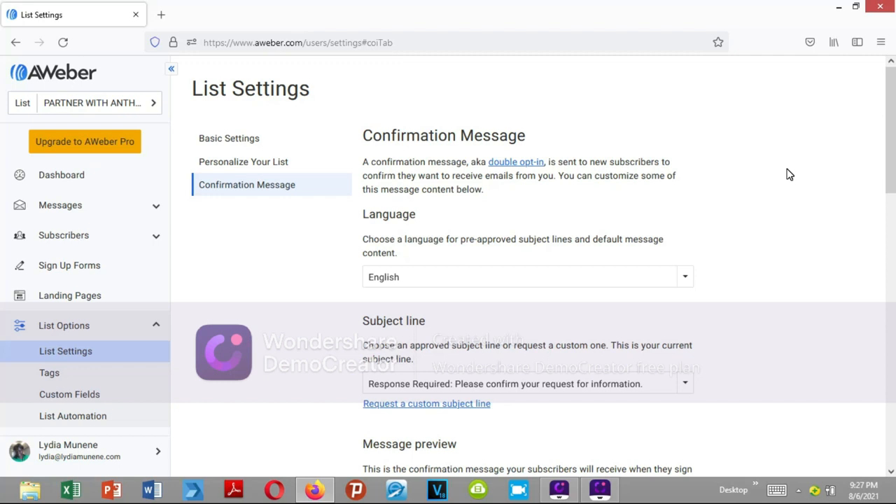
pyautogui.moveTo(892, 123); pyautogui.dragTo(882, 272)
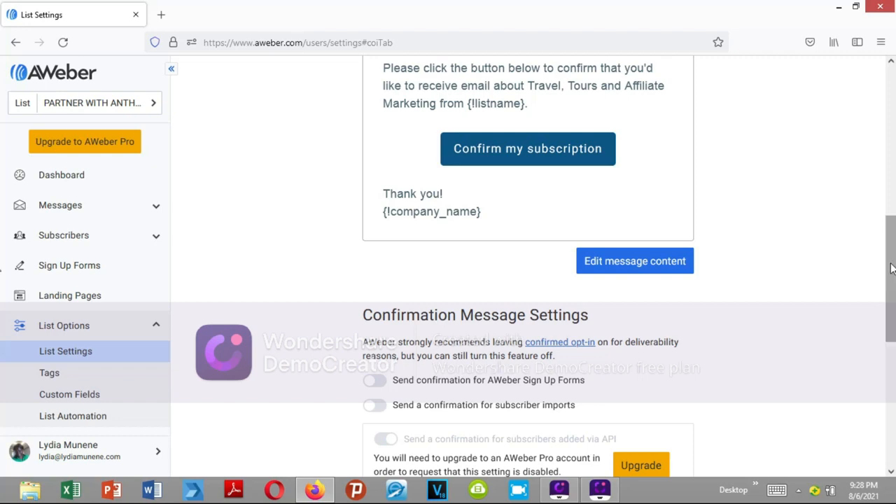
pyautogui.moveTo(892, 266); pyautogui.dragTo(888, 358)
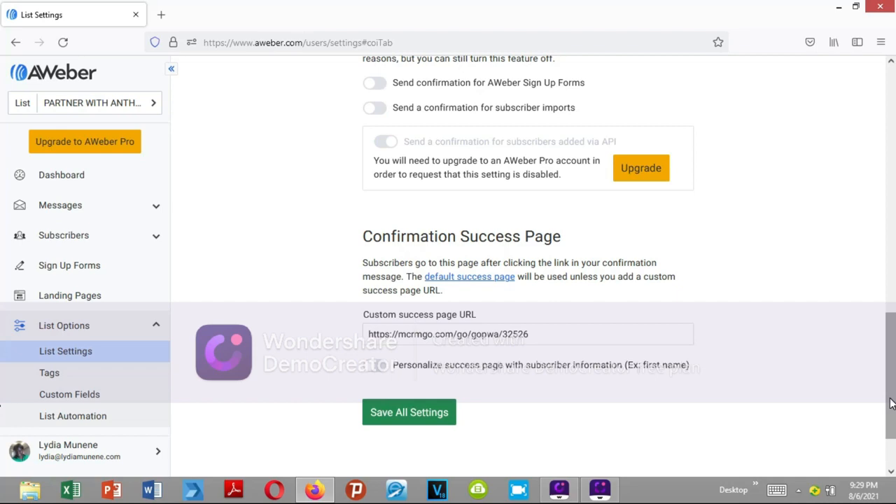
pyautogui.moveTo(891, 403); pyautogui.dragTo(890, 188)
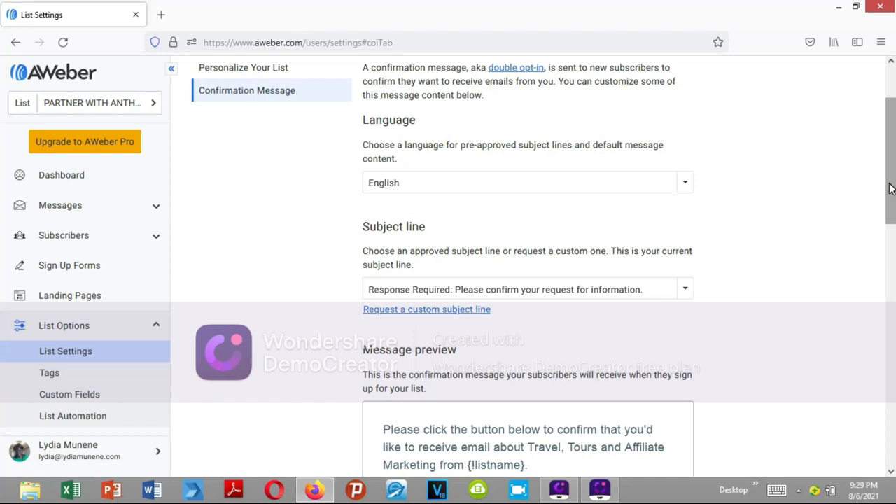
# - Go to the landing pages overview and start creating a new landing page
pyautogui.click(79, 301)
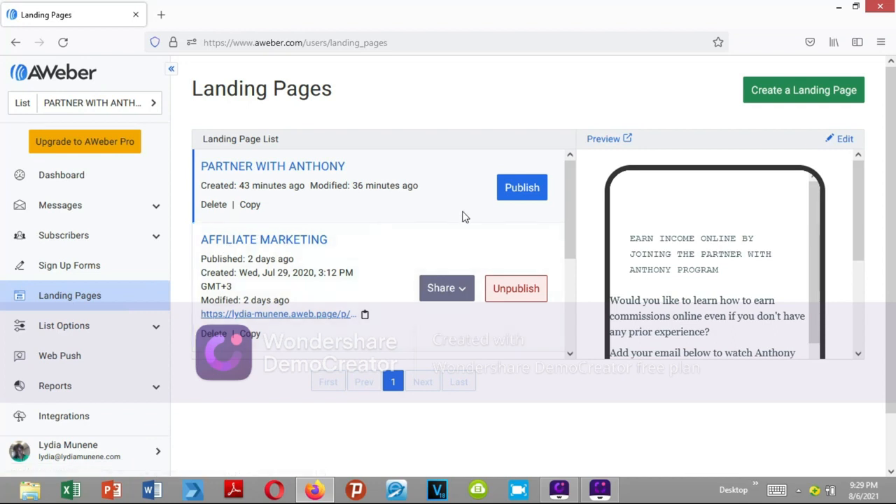
pyautogui.moveTo(570, 203); pyautogui.dragTo(570, 155)
pyautogui.click(830, 96)
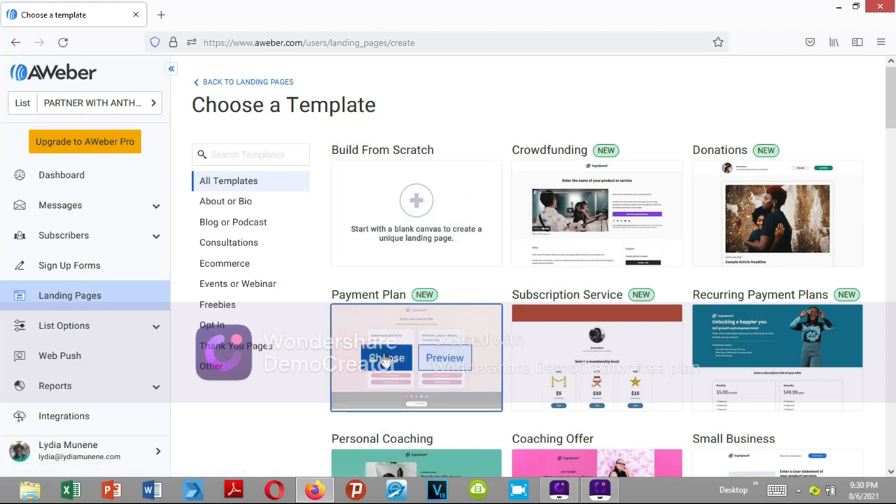
# - Preview the full Payment Plan template, then close the preview
pyautogui.click(439, 360)
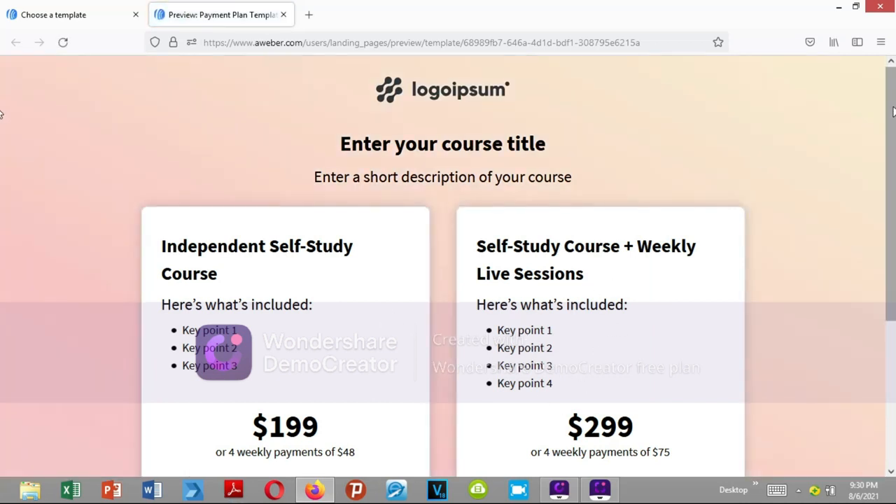
pyautogui.scroll(-1, 886, 236)
pyautogui.scroll(-3, 884, 280)
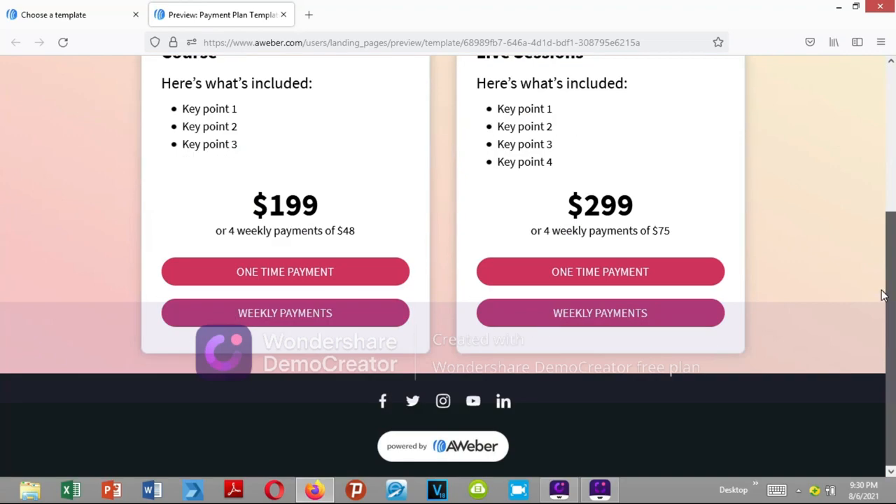
pyautogui.scroll(2, 882, 184)
pyautogui.scroll(3, 883, 184)
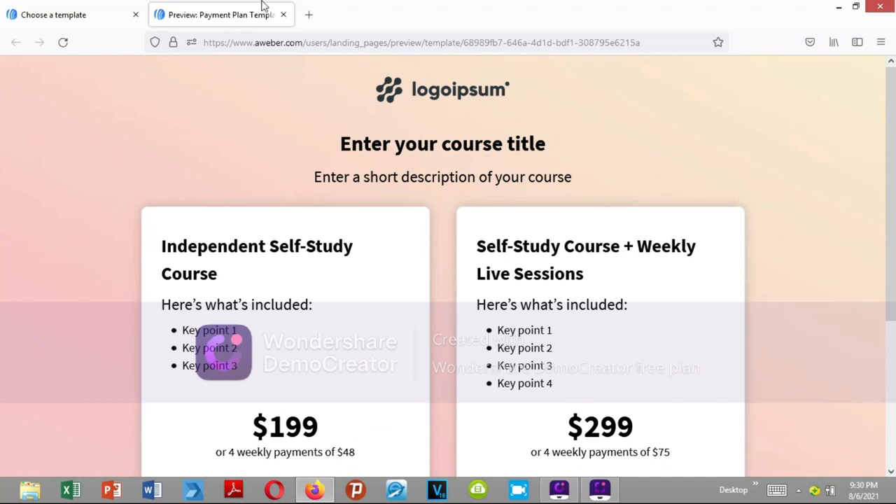
pyautogui.click(283, 15)
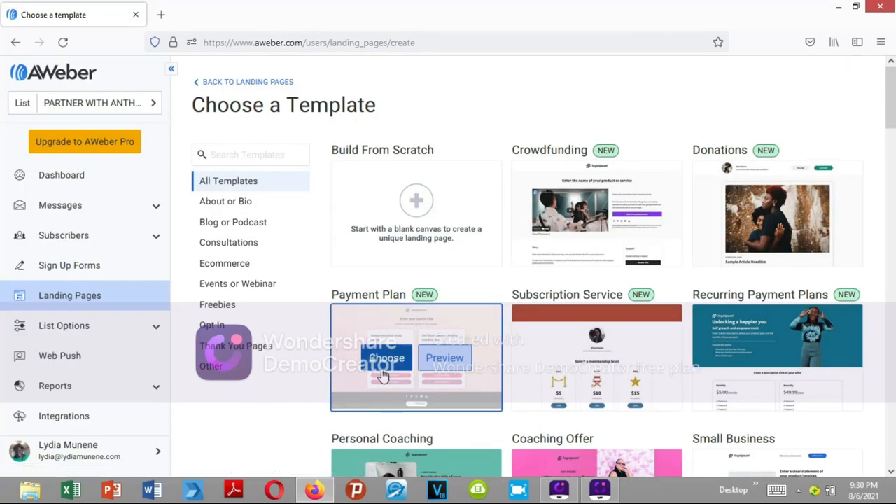
# - Preview the Build From Scratch template and choose it for the new landing page
pyautogui.moveTo(441, 221)
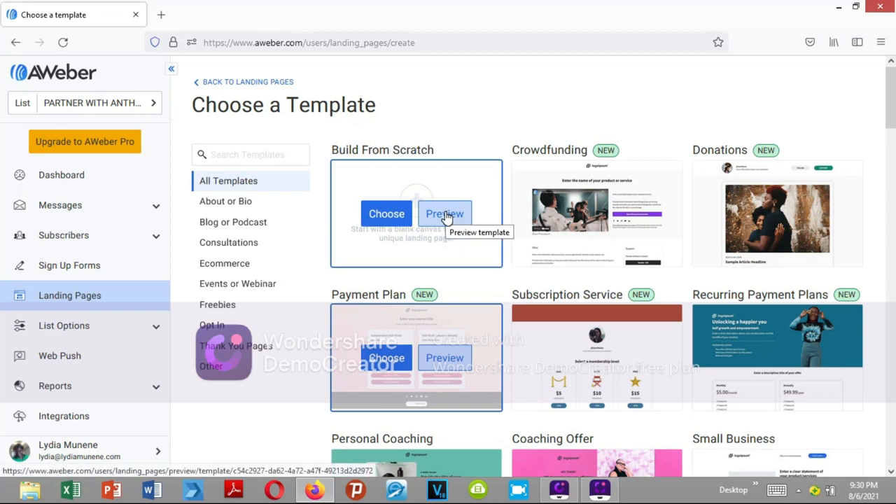
pyautogui.click(445, 214)
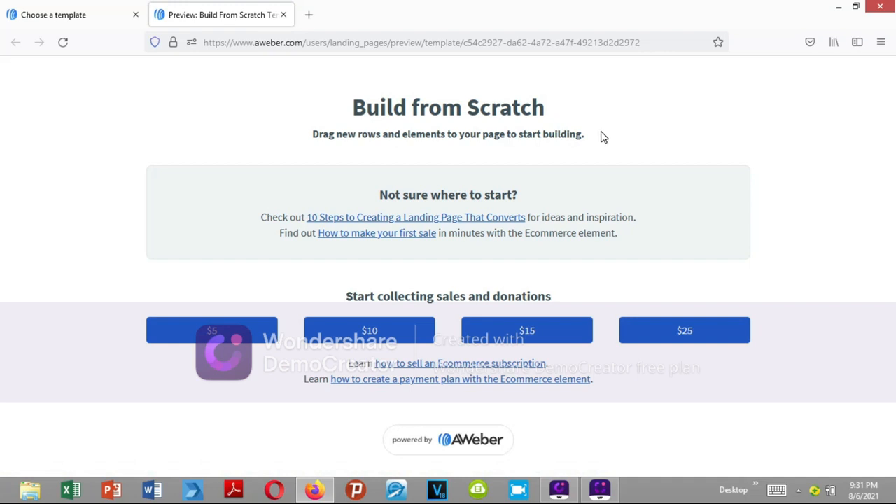
pyautogui.click(283, 14)
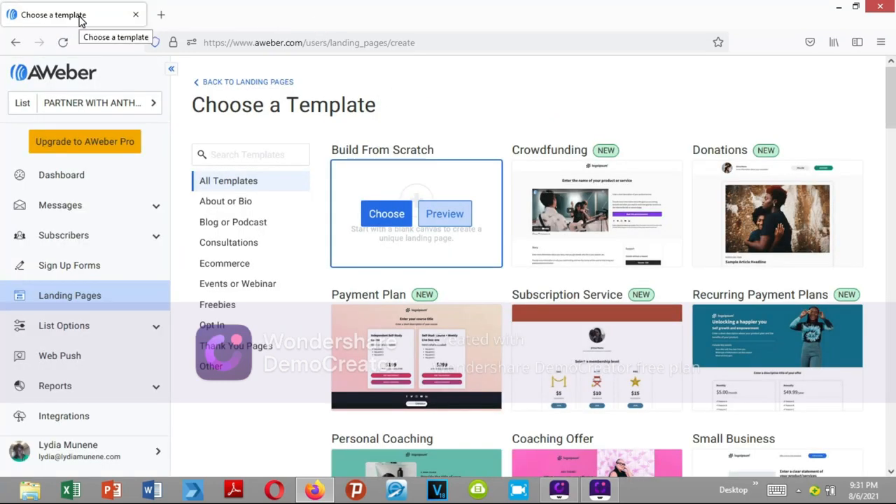
pyautogui.click(371, 222)
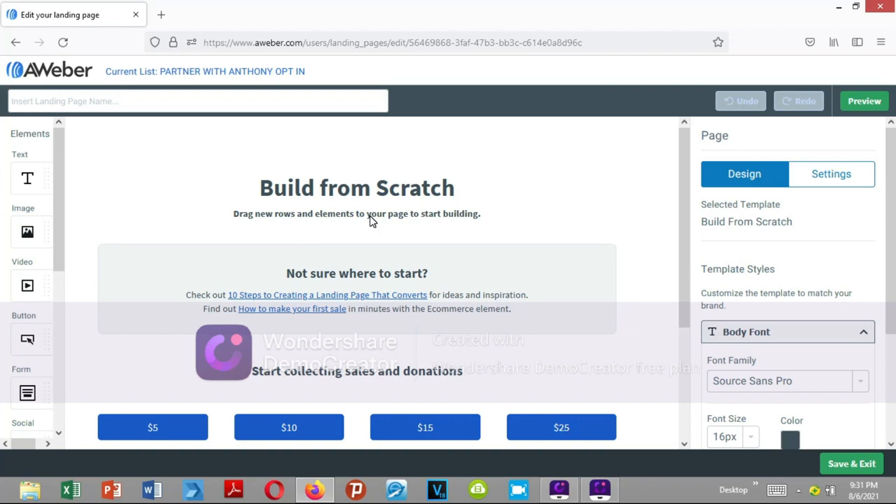
# - Delete the "Build from Scratch" heading and the line of placeholder text beneath it
pyautogui.click(490, 213)
pyautogui.press('BackSpace')
pyautogui.press('BackSpace')
pyautogui.press('BackSpace')
pyautogui.press('BackSpace')
pyautogui.press('BackSpace')
pyautogui.press('BackSpace')
pyautogui.press('BackSpace')
pyautogui.press('BackSpace')
pyautogui.press('BackSpace')
pyautogui.press('BackSpace')
pyautogui.press('BackSpace')
pyautogui.press('BackSpace')
pyautogui.press('BackSpace')
pyautogui.press('BackSpace')
pyautogui.press('BackSpace')
pyautogui.press('BackSpace')
pyautogui.press('BackSpace')
pyautogui.press('BackSpace')
pyautogui.press('BackSpace')
pyautogui.press('BackSpace')
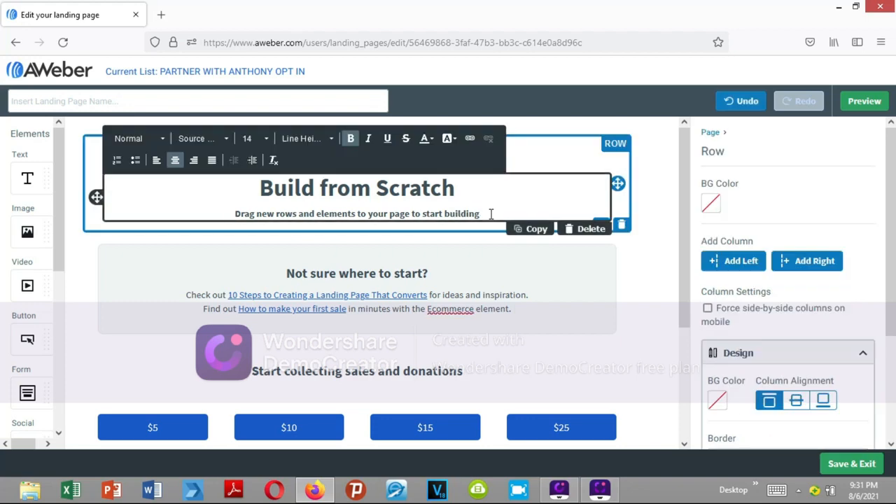
pyautogui.press('BackSpace')
pyautogui.press('BackSpace')
pyautogui.press('BackSpace')
pyautogui.press('BackSpace')
pyautogui.press('BackSpace')
pyautogui.press('BackSpace')
pyautogui.press('BackSpace')
pyautogui.press('BackSpace')
pyautogui.press('BackSpace')
pyautogui.press('BackSpace')
pyautogui.press('BackSpace')
pyautogui.press('BackSpace')
pyautogui.press('BackSpace')
pyautogui.press('BackSpace')
pyautogui.press('BackSpace')
pyautogui.press('BackSpace')
pyautogui.press('BackSpace')
pyautogui.press('BackSpace')
pyautogui.press('BackSpace')
pyautogui.press('BackSpace')
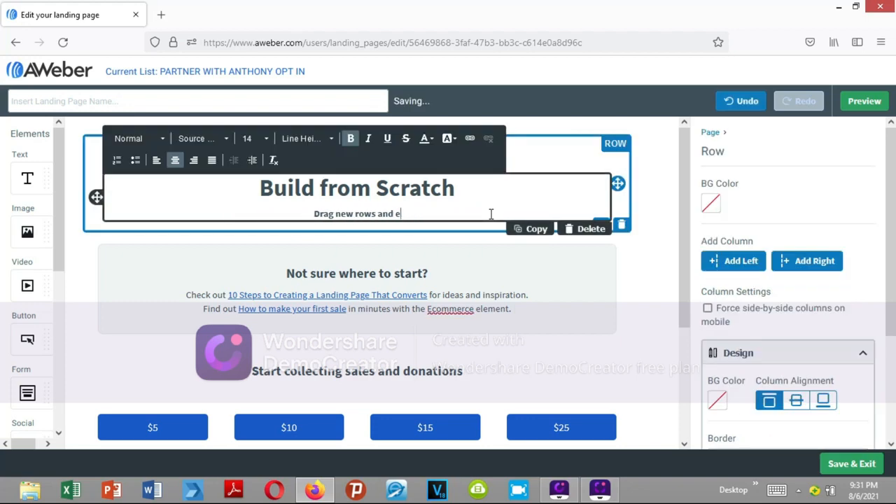
pyautogui.press('BackSpace')
pyautogui.press('BackSpace')
pyautogui.press('BackSpace')
pyautogui.press('BackSpace')
pyautogui.press('BackSpace')
pyautogui.press('BackSpace')
pyautogui.press('BackSpace')
pyautogui.press('BackSpace')
pyautogui.press('BackSpace')
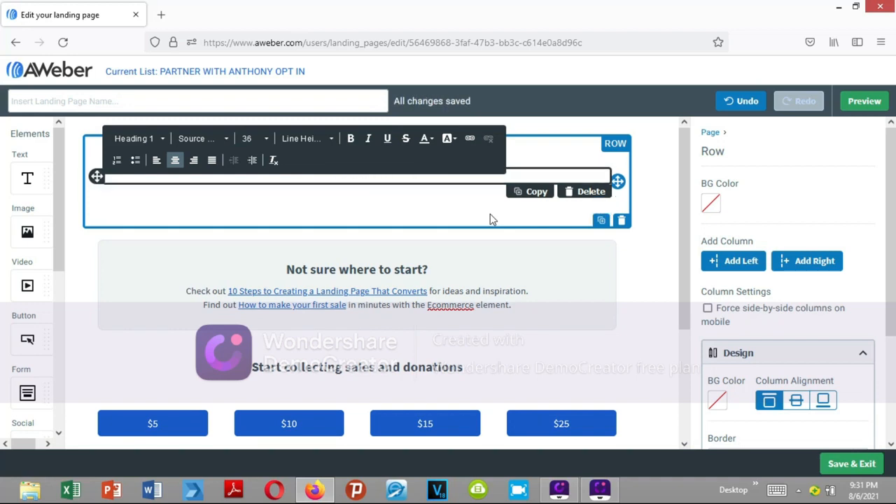
# - Clear the grey box of its "Not sure where to start?" heading and the link text beneath it
pyautogui.click(516, 288)
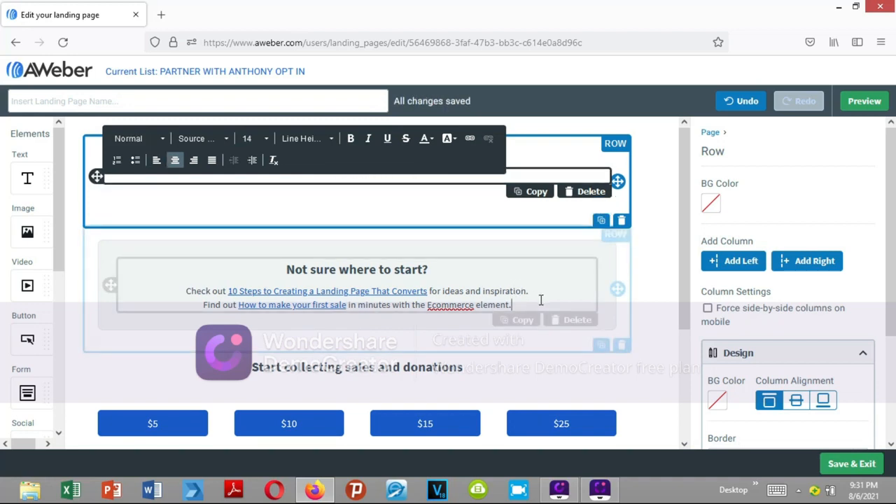
pyautogui.press('BackSpace')
pyautogui.press('BackSpace')
pyautogui.press('BackSpace')
pyautogui.press('BackSpace')
pyautogui.press('BackSpace')
pyautogui.press('BackSpace')
pyautogui.press('BackSpace')
pyautogui.press('BackSpace')
pyautogui.press('BackSpace')
pyautogui.press('BackSpace')
pyautogui.press('BackSpace')
pyautogui.press('BackSpace')
pyautogui.press('BackSpace')
pyautogui.press('BackSpace')
pyautogui.press('BackSpace')
pyautogui.press('BackSpace')
pyautogui.press('BackSpace')
pyautogui.press('BackSpace')
pyautogui.press('BackSpace')
pyautogui.press('BackSpace')
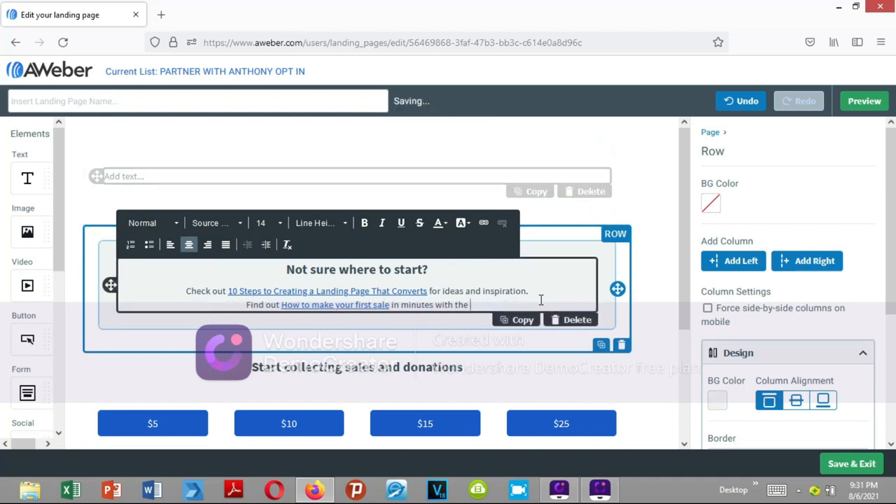
pyautogui.press('BackSpace')
pyautogui.press('BackSpace')
pyautogui.press('BackSpace')
pyautogui.press('BackSpace')
pyautogui.press('BackSpace')
pyautogui.press('BackSpace')
pyautogui.press('BackSpace')
pyautogui.press('BackSpace')
pyautogui.press('BackSpace')
pyautogui.press('BackSpace')
pyautogui.press('BackSpace')
pyautogui.press('BackSpace')
pyautogui.press('BackSpace')
pyautogui.press('BackSpace')
pyautogui.press('BackSpace')
pyautogui.press('BackSpace')
pyautogui.press('BackSpace')
pyautogui.press('BackSpace')
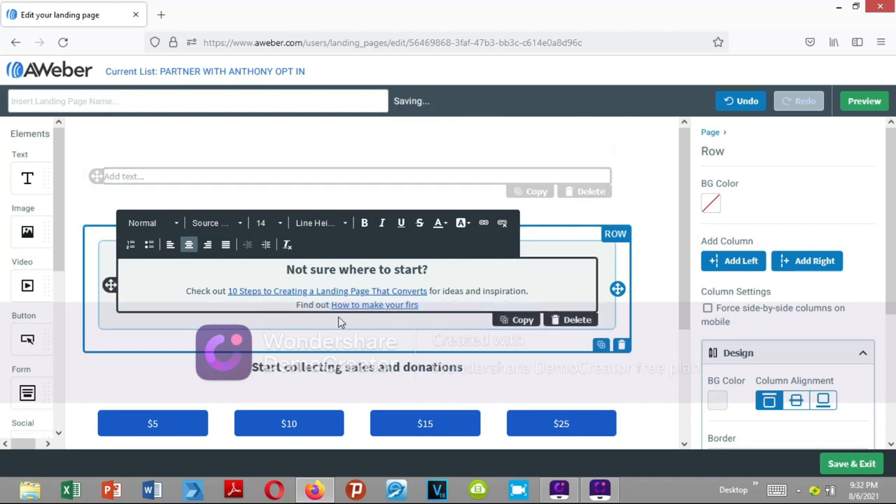
pyautogui.moveTo(285, 270); pyautogui.dragTo(432, 309)
pyautogui.press('BackSpace')
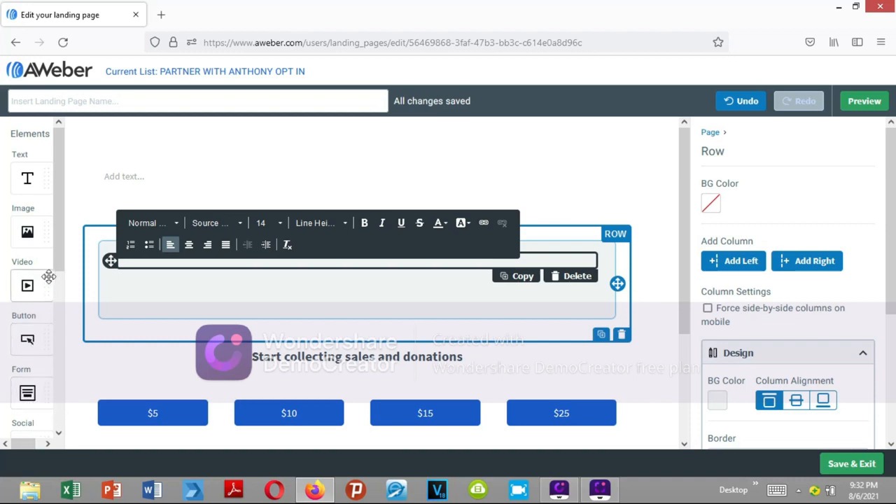
# - Add a text element to the top row and paste in the title from Word document "EARN INCOME ONLINE BY JOINING THE PARTNER WITH ANTHONY PROGRAM"
pyautogui.moveTo(55, 264); pyautogui.dragTo(56, 104)
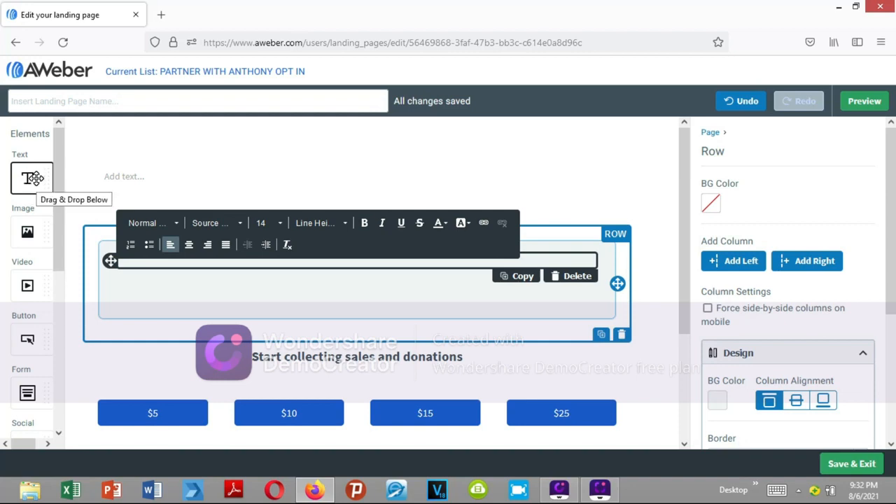
pyautogui.moveTo(35, 179); pyautogui.dragTo(262, 194)
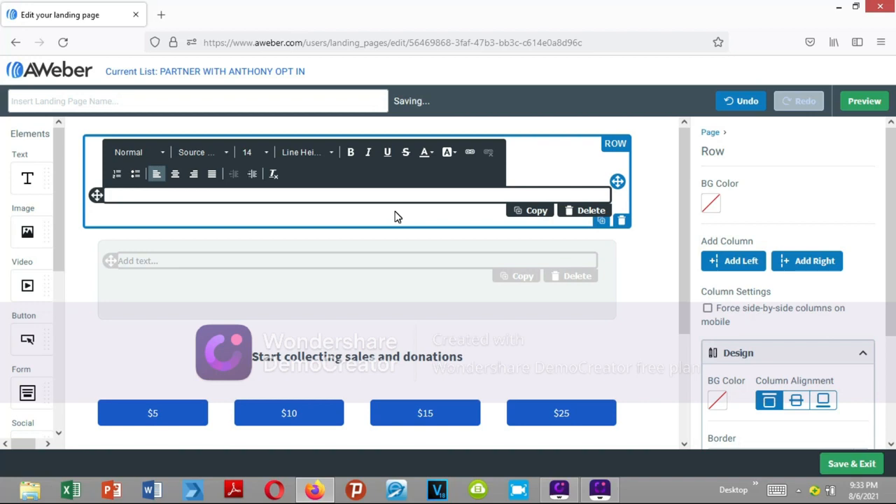
pyautogui.click(159, 495)
pyautogui.rightClick(161, 495)
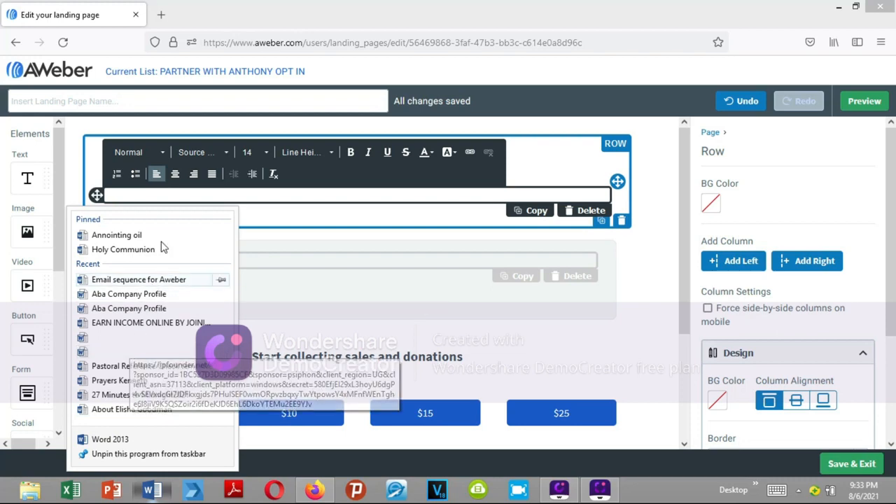
pyautogui.click(149, 323)
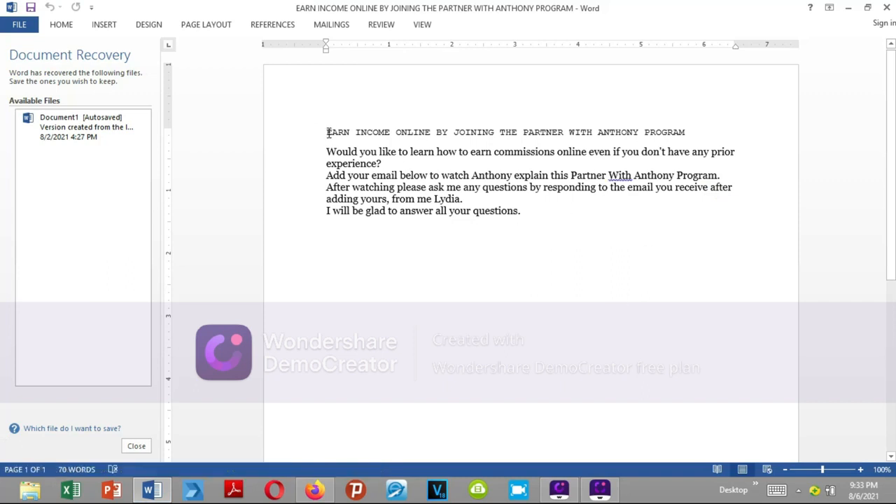
pyautogui.moveTo(327, 133); pyautogui.dragTo(701, 123)
pyautogui.hotkey('ctrl', 'c')
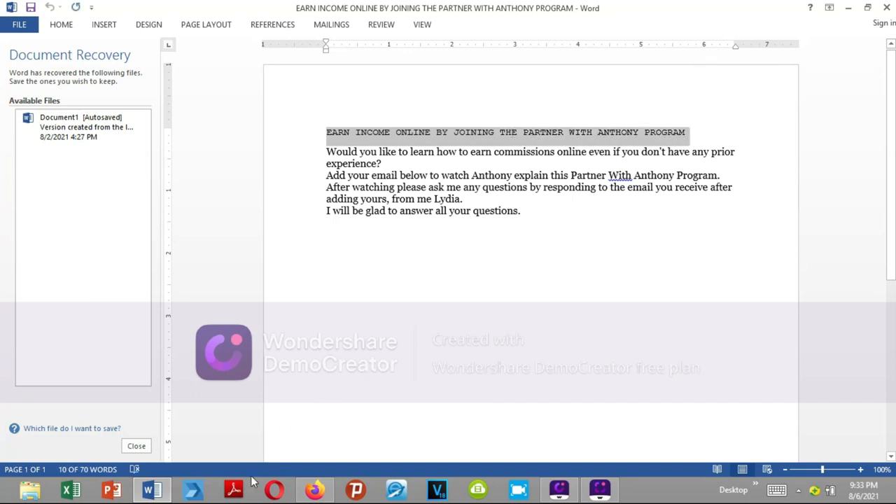
pyautogui.click(317, 491)
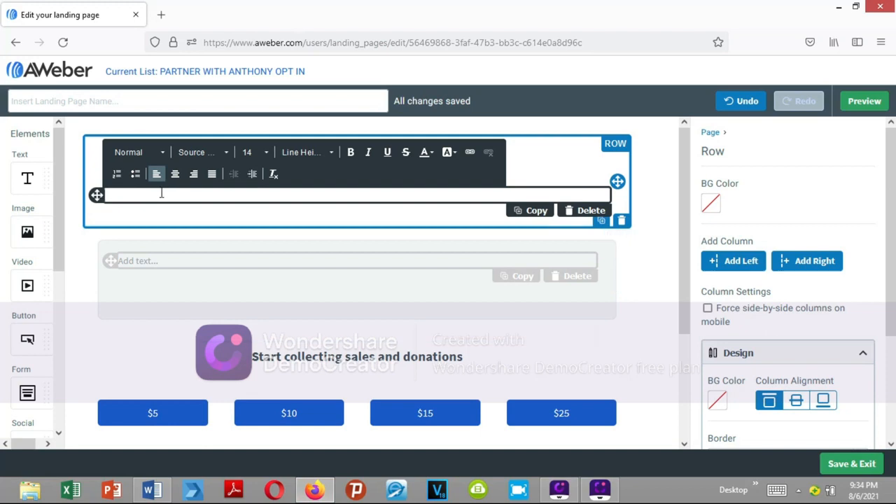
pyautogui.hotkey('ctrl', 'v')
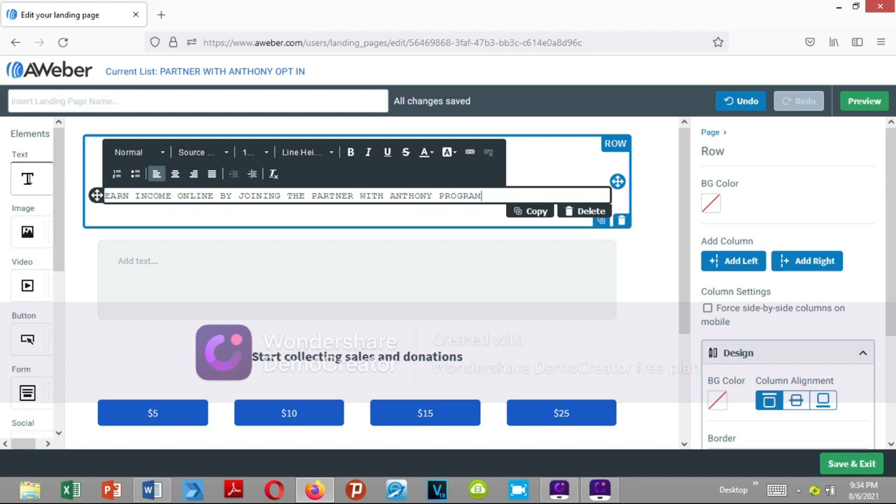
# - Copy all body paragraphs below the title in the Word document, paste them under the landing page headline, and preview the page
pyautogui.click(33, 180)
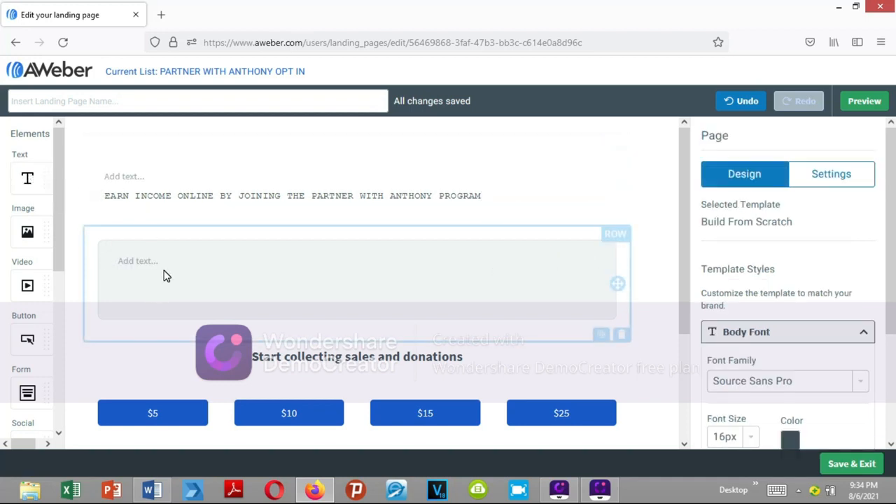
pyautogui.click(162, 494)
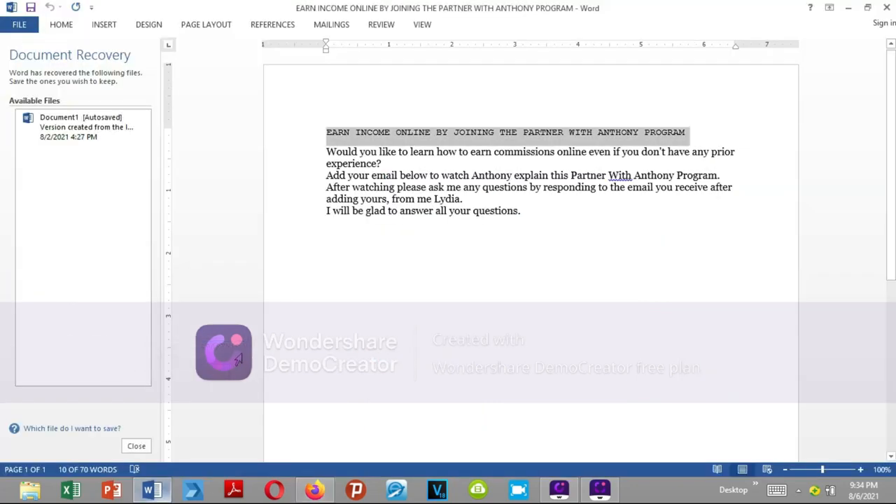
pyautogui.moveTo(327, 151); pyautogui.dragTo(522, 216)
pyautogui.hotkey('ctrl', 'c')
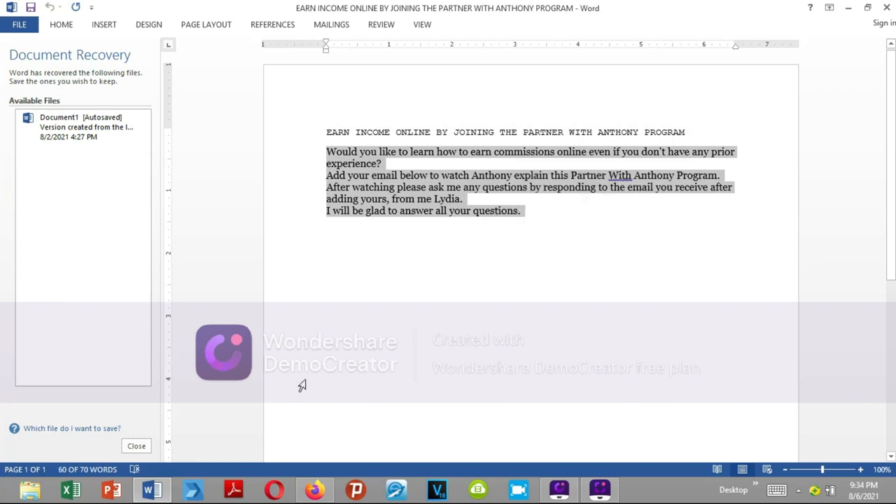
pyautogui.click(317, 492)
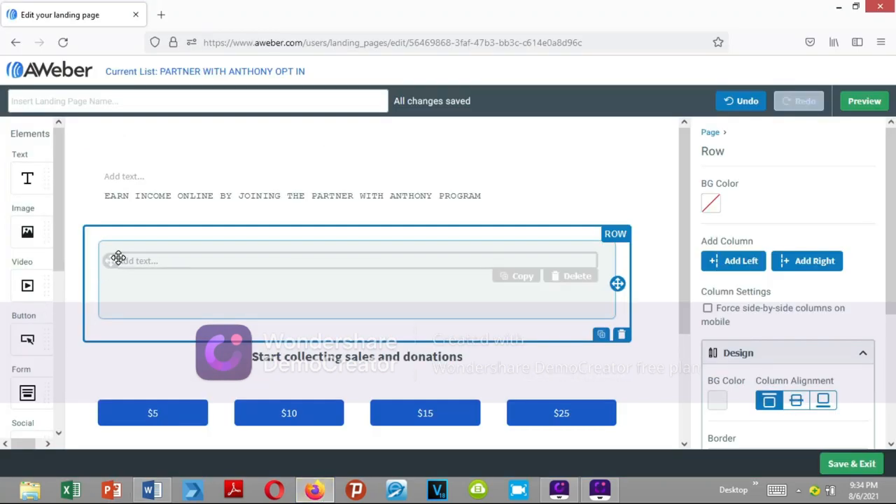
pyautogui.hotkey('ctrl', 'v')
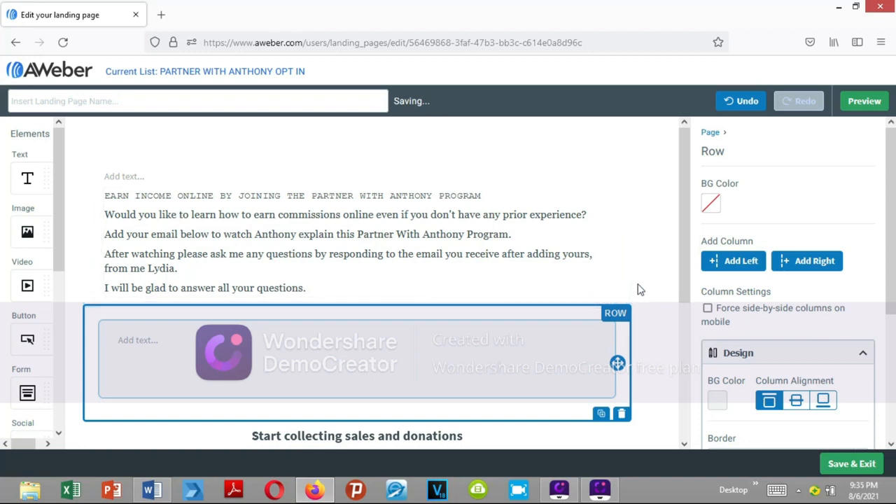
pyautogui.click(863, 101)
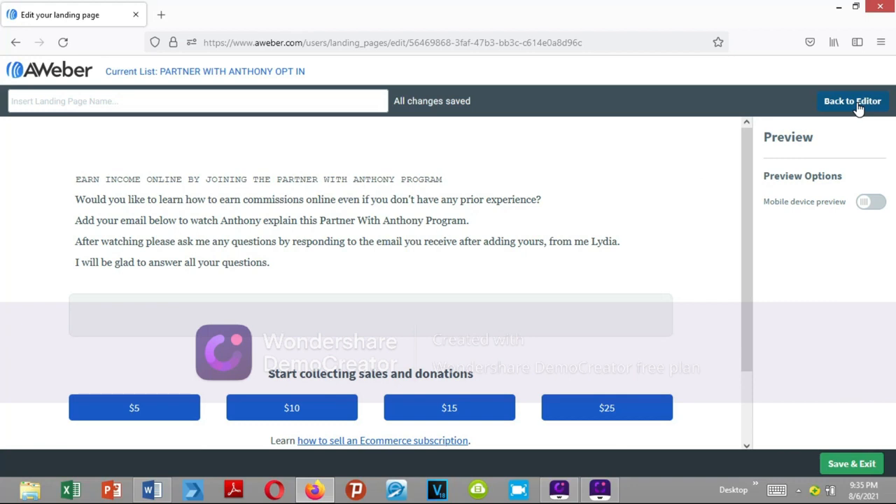
pyautogui.click(855, 103)
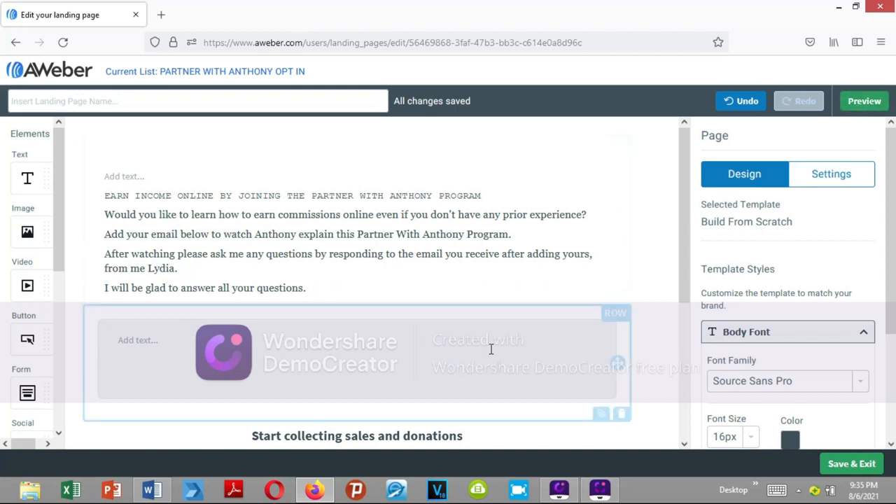
# - Delete the empty grey box row, the row of $5 to $25 payment buttons, and the row of Ecommerce help links
pyautogui.click(582, 392)
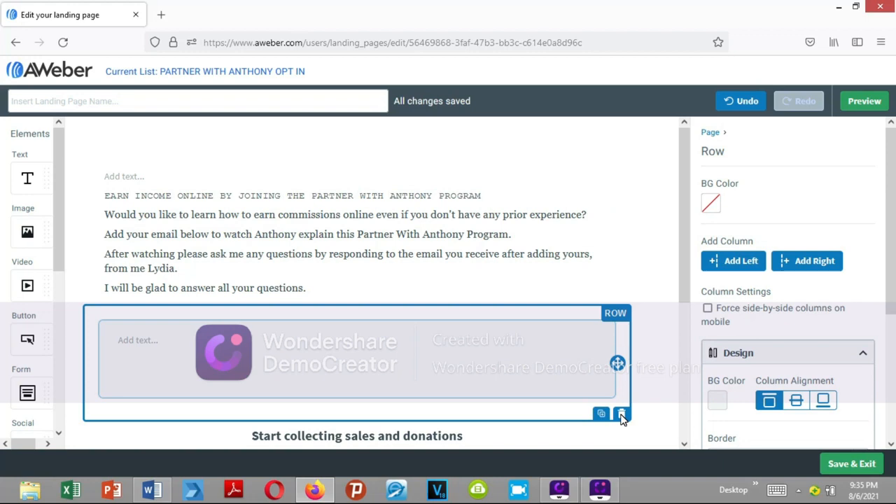
pyautogui.click(622, 414)
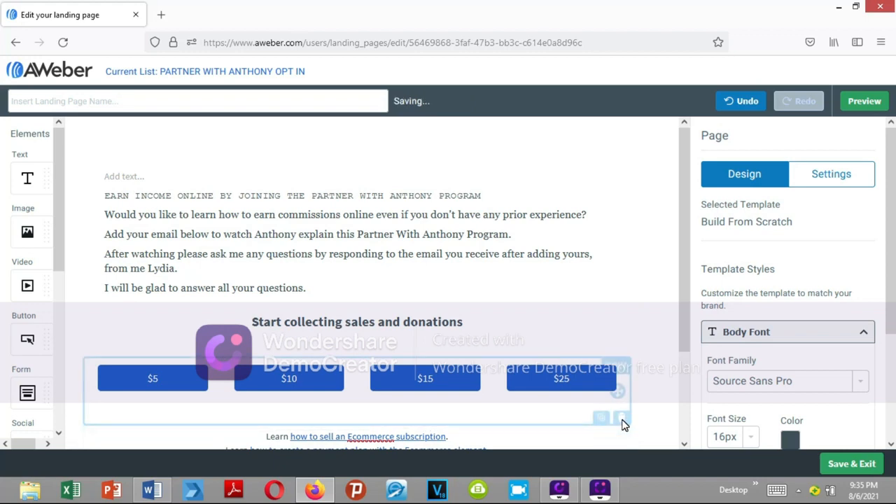
pyautogui.click(622, 420)
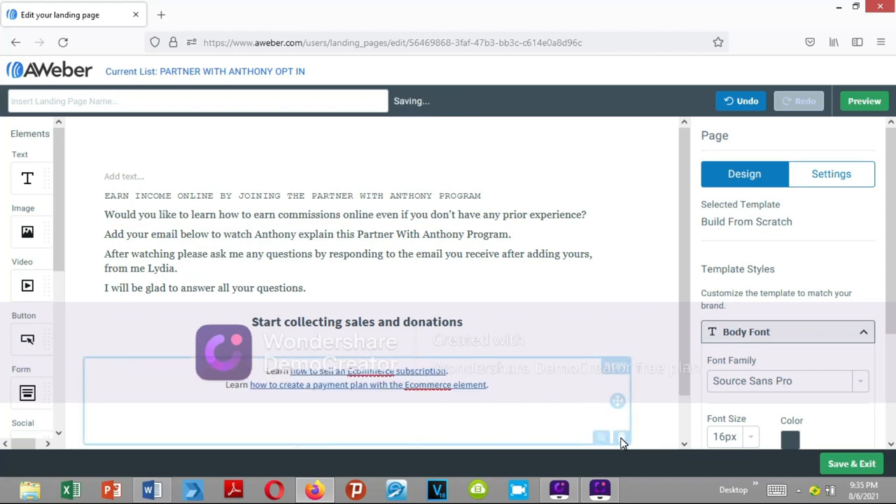
pyautogui.click(622, 441)
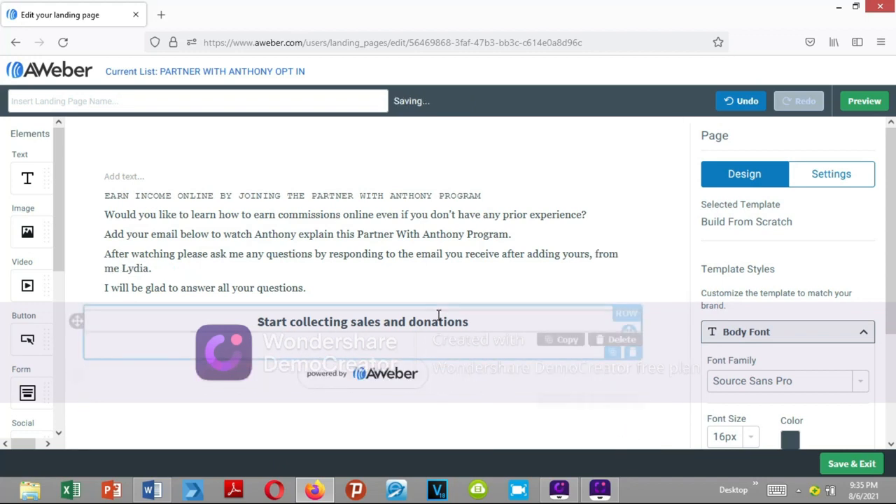
# - Add a form element with Name and Email fields beneath the "Start collecting sales and donations" heading
pyautogui.click(633, 360)
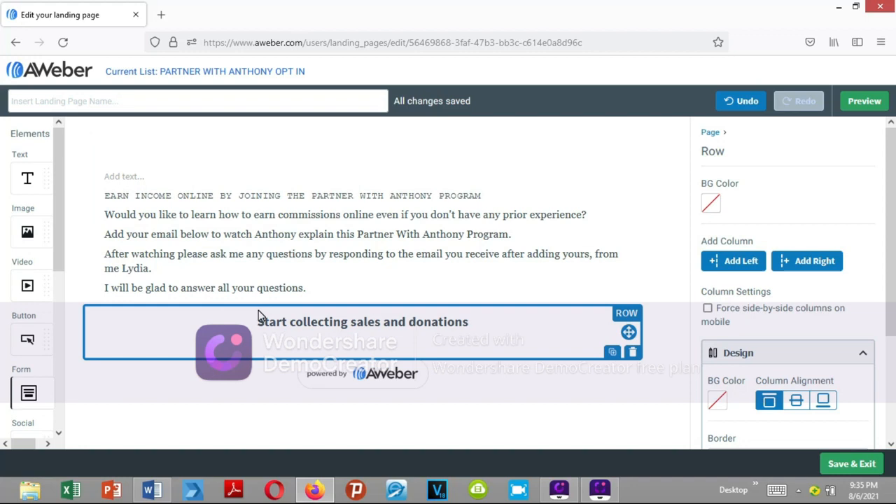
pyautogui.moveTo(593, 349); pyautogui.dragTo(630, 362)
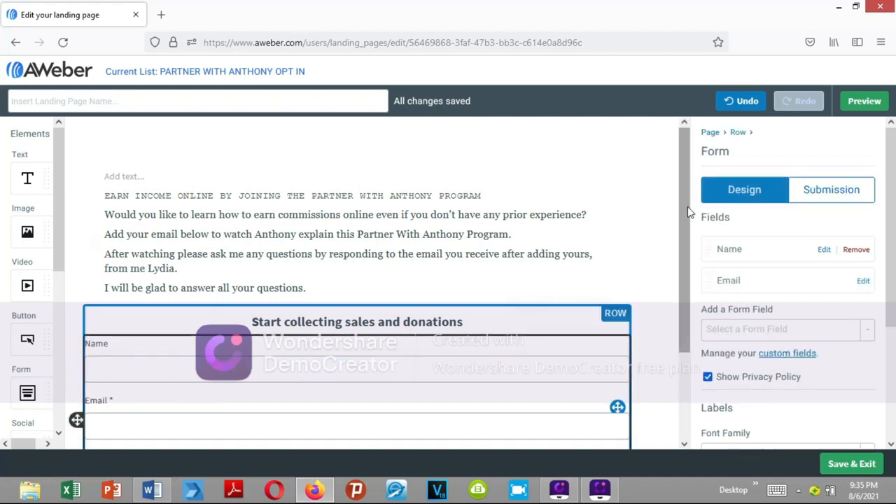
pyautogui.moveTo(685, 204); pyautogui.dragTo(692, 238)
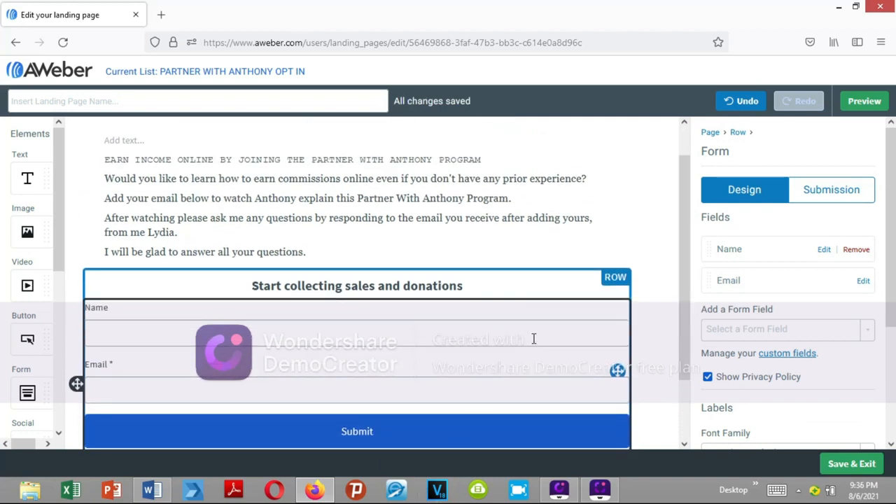
# - Delete the "Start collecting sales and donations" heading above the form and select the form
pyautogui.click(480, 287)
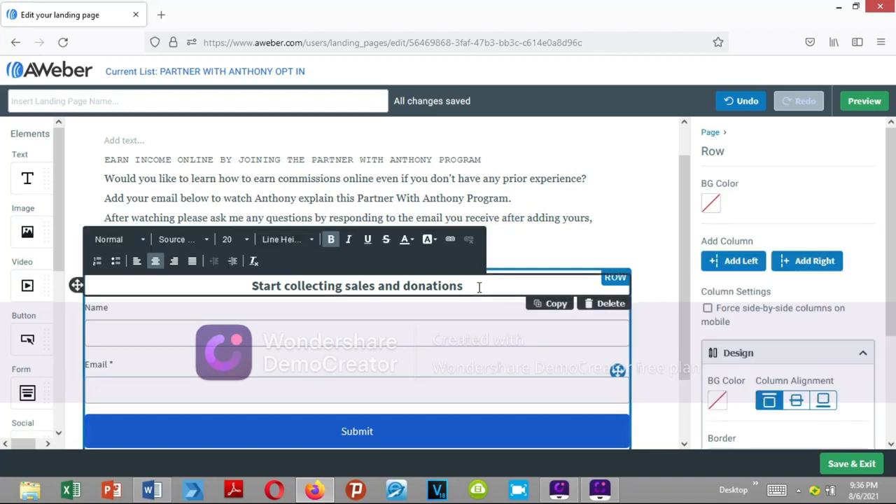
pyautogui.click(606, 308)
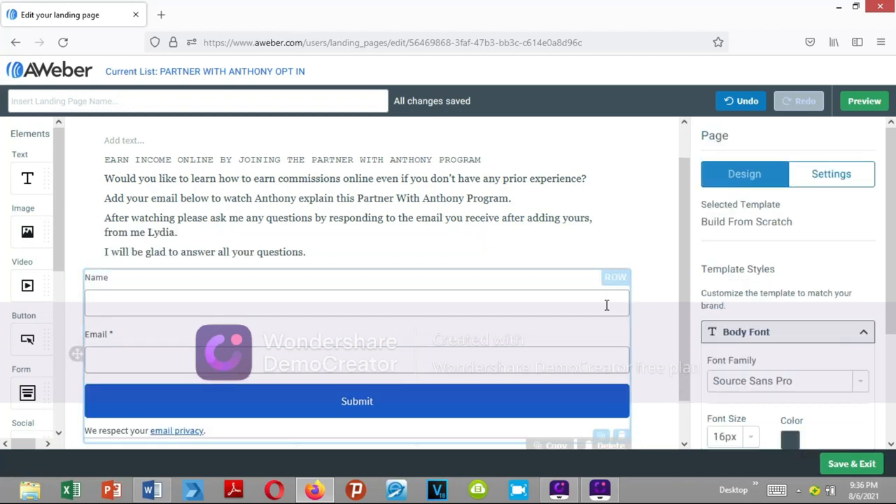
pyautogui.click(607, 305)
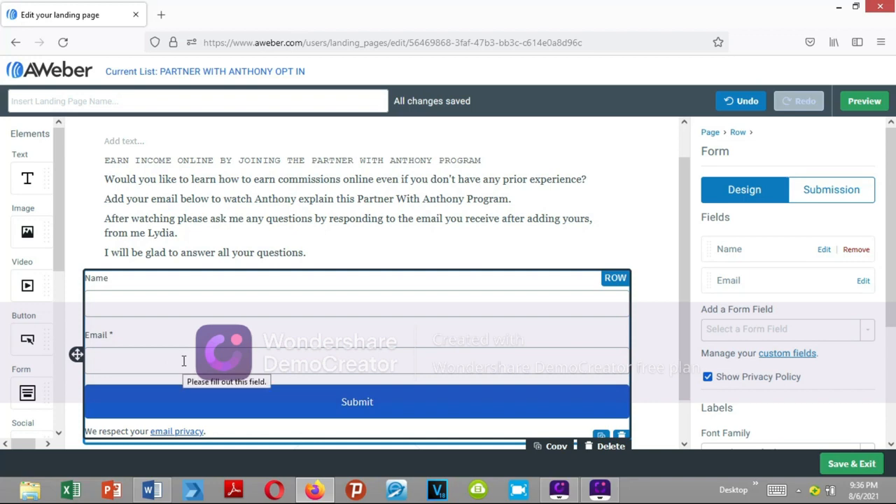
# - Change the label of the form's submit button to "Click to watch Anthony Explaining"
pyautogui.click(382, 402)
pyautogui.press('BackSpace')
pyautogui.press('BackSpace')
pyautogui.press('BackSpace')
pyautogui.press('BackSpace')
pyautogui.press('BackSpace')
pyautogui.press('BackSpace')
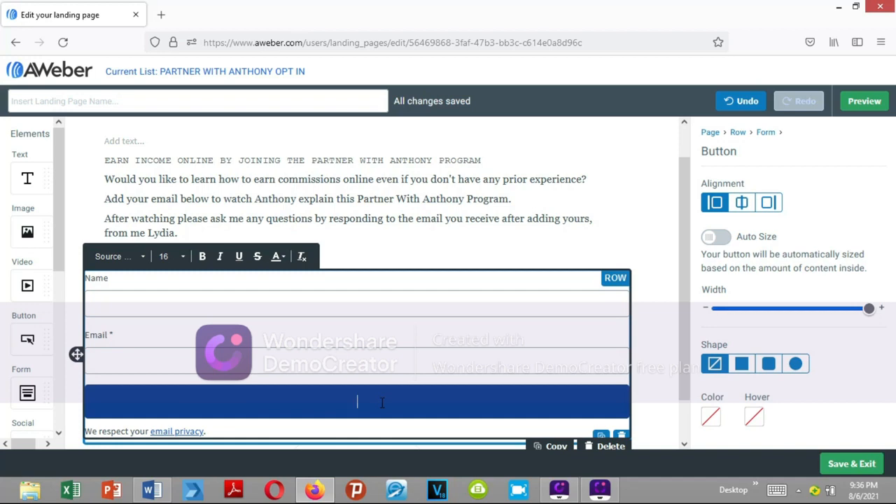
pyautogui.write('Click to watch Anthony Exp')
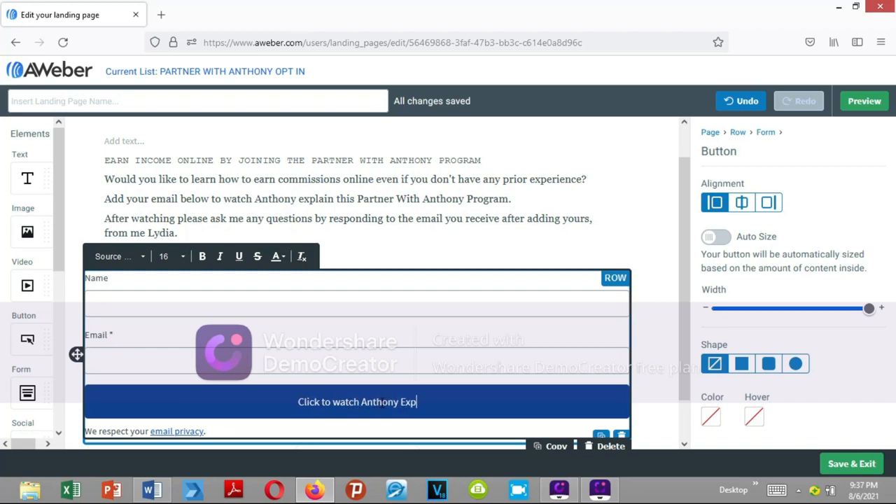
pyautogui.write('laining')
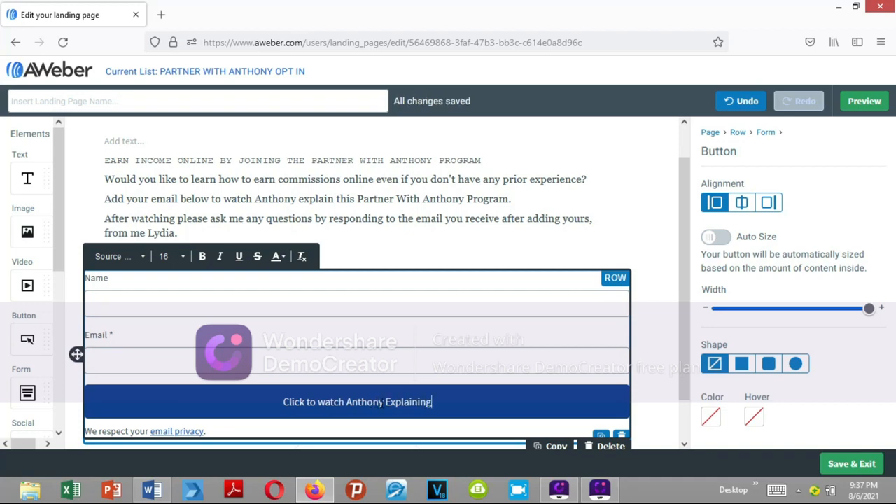
# - Preview the landing page with its sign-up form, then return to the editor
pyautogui.click(863, 102)
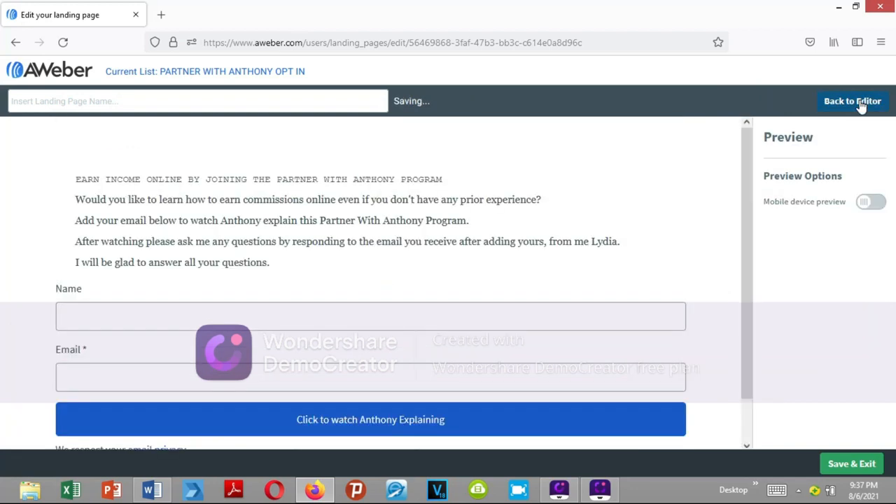
pyautogui.moveTo(746, 218); pyautogui.dragTo(736, 236)
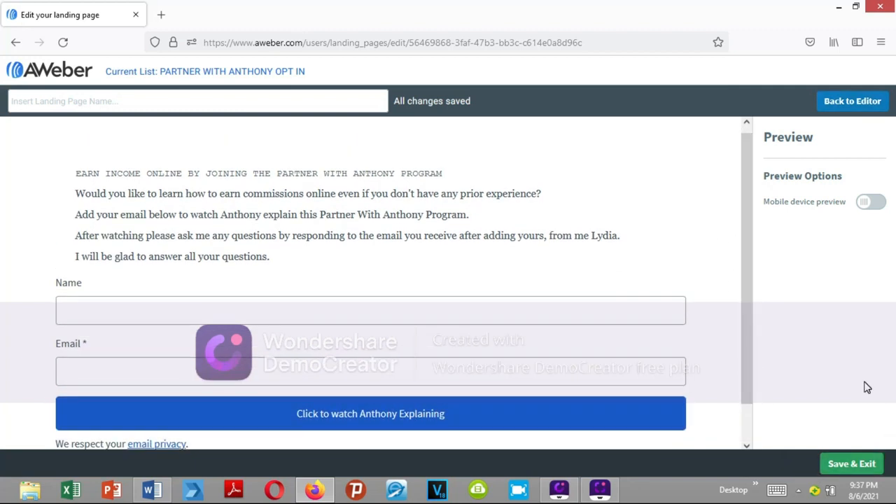
pyautogui.click(856, 105)
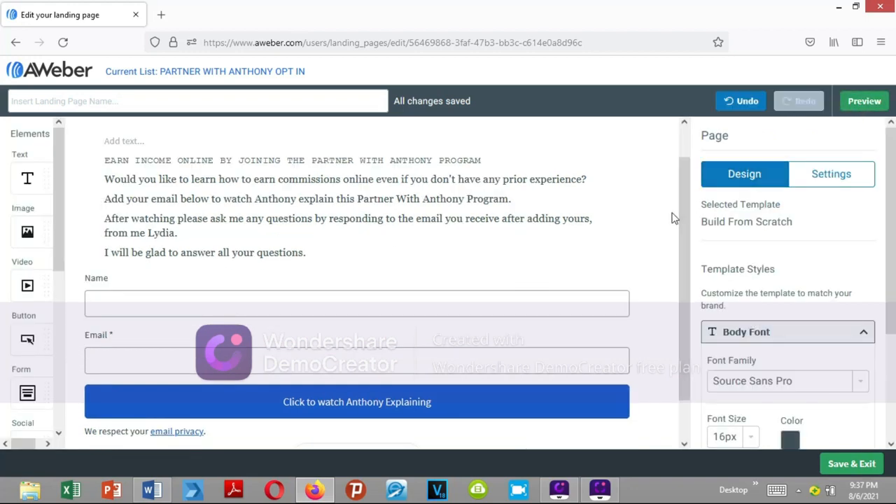
# - Try a tinted background on the promotional text's row, then set its background color to white (#FFFFFF)
pyautogui.click(487, 214)
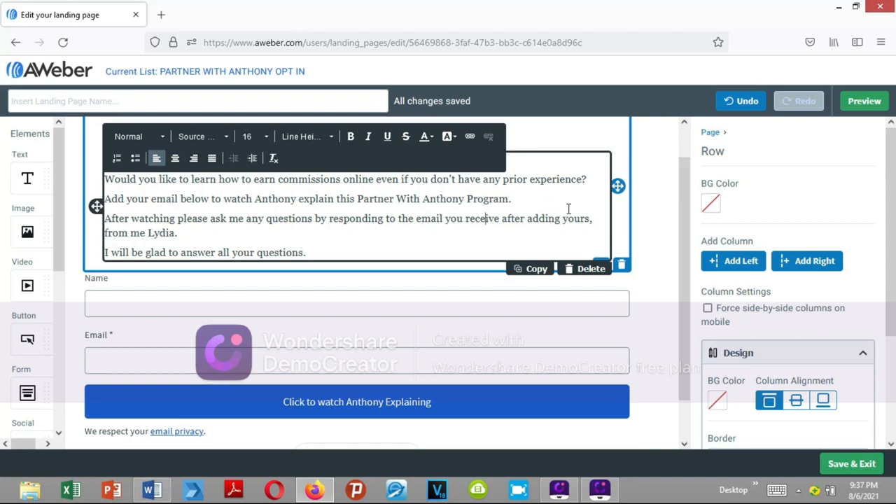
pyautogui.click(709, 205)
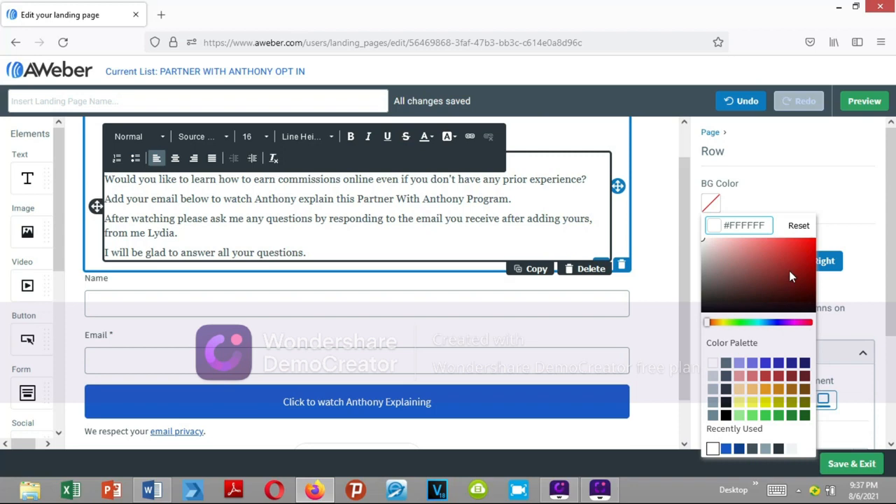
pyautogui.click(790, 272)
pyautogui.click(708, 293)
pyautogui.click(706, 243)
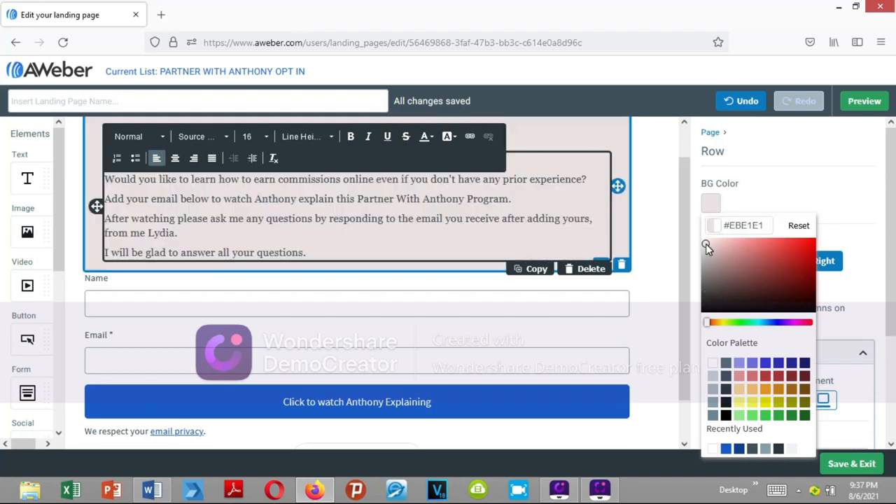
pyautogui.click(713, 365)
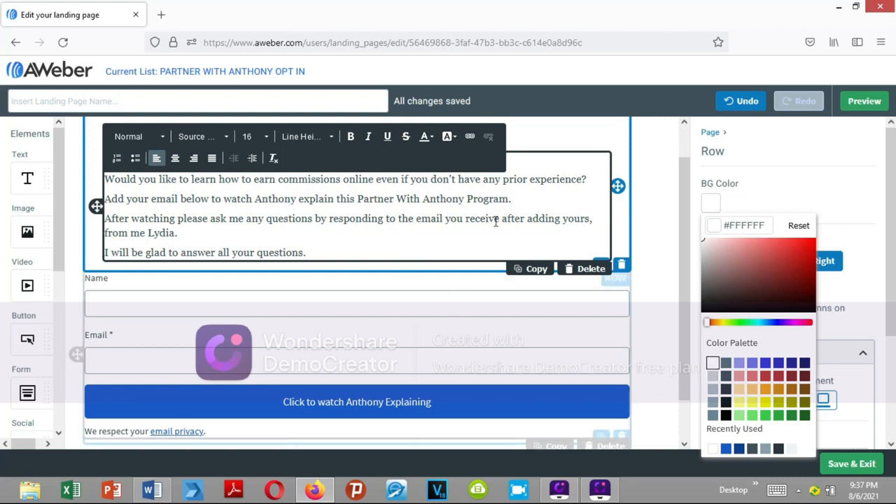
pyautogui.moveTo(358, 199); pyautogui.dragTo(510, 200)
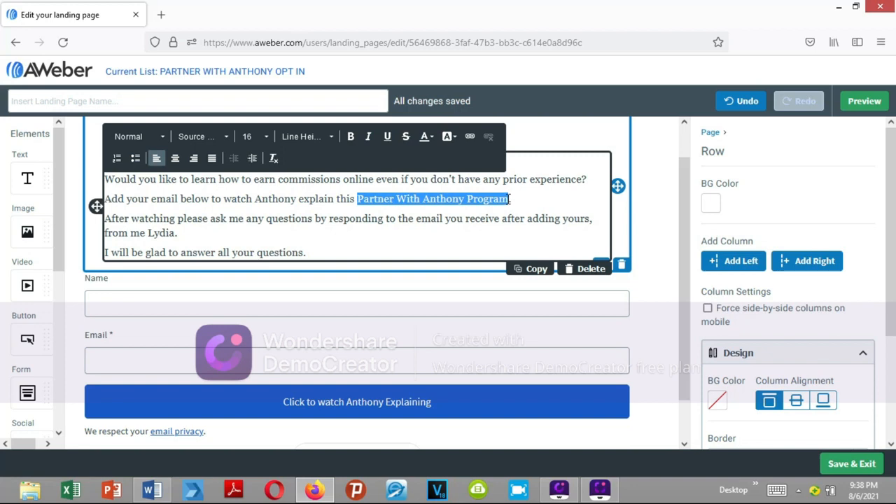
pyautogui.click(472, 139)
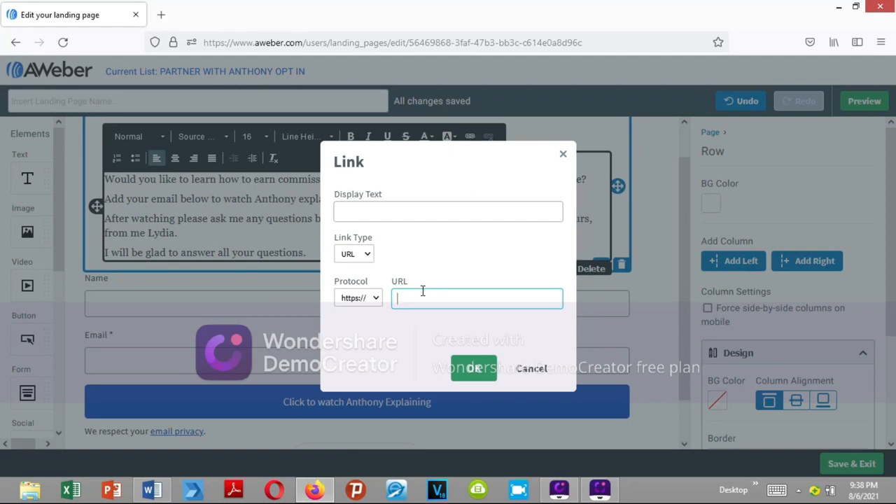
pyautogui.write('aweber.com')
pyautogui.click(462, 368)
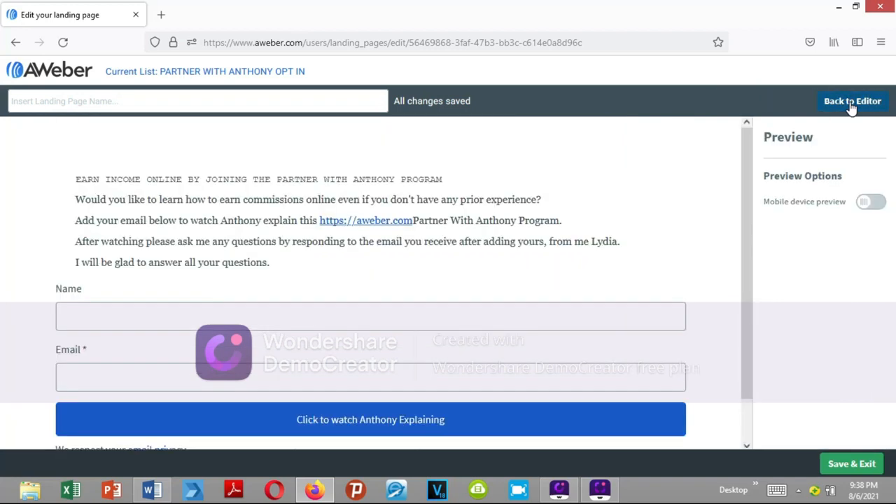
pyautogui.click(365, 223)
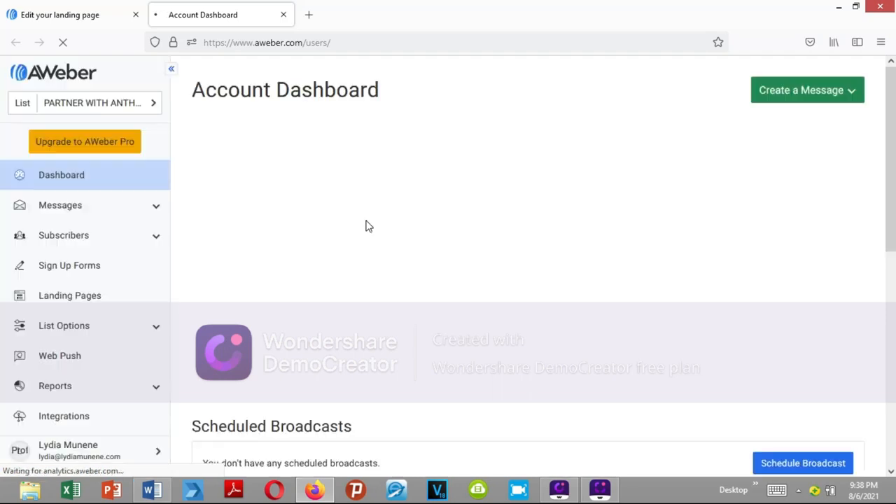
pyautogui.click(283, 14)
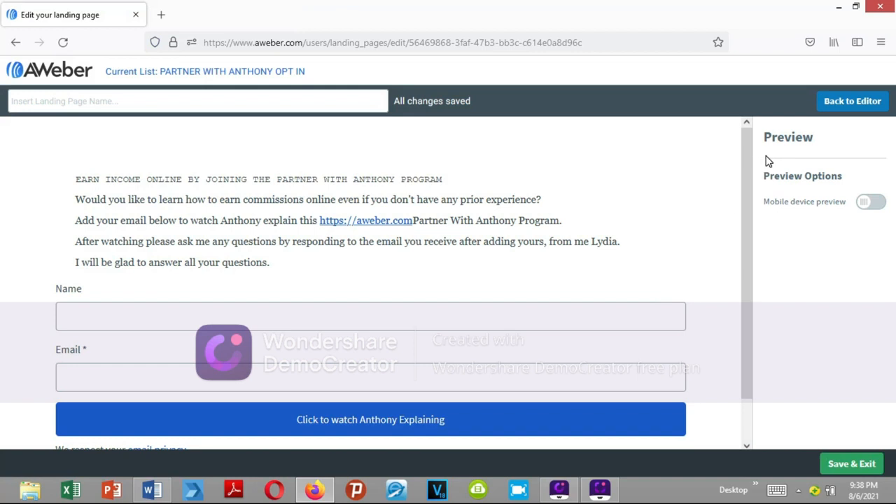
pyautogui.moveTo(747, 211); pyautogui.dragTo(747, 148)
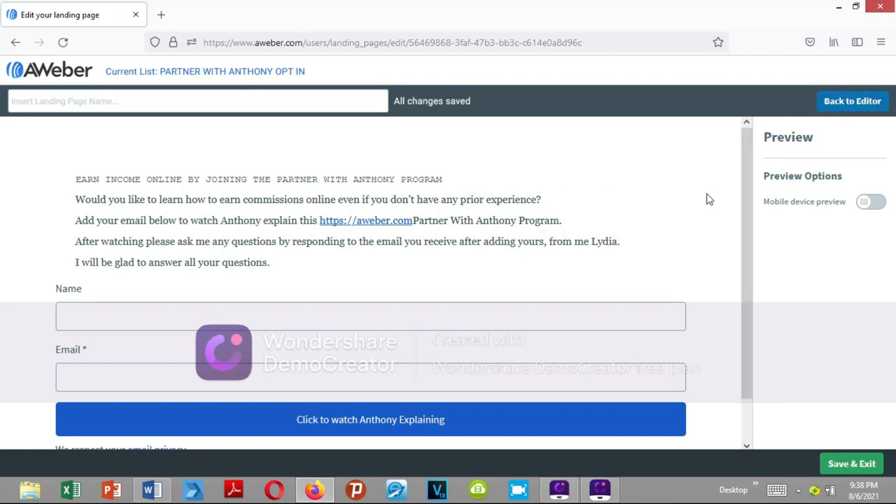
# - Save the landing page and exit the editor, then expand the Messages options to show Campaigns
pyautogui.click(833, 466)
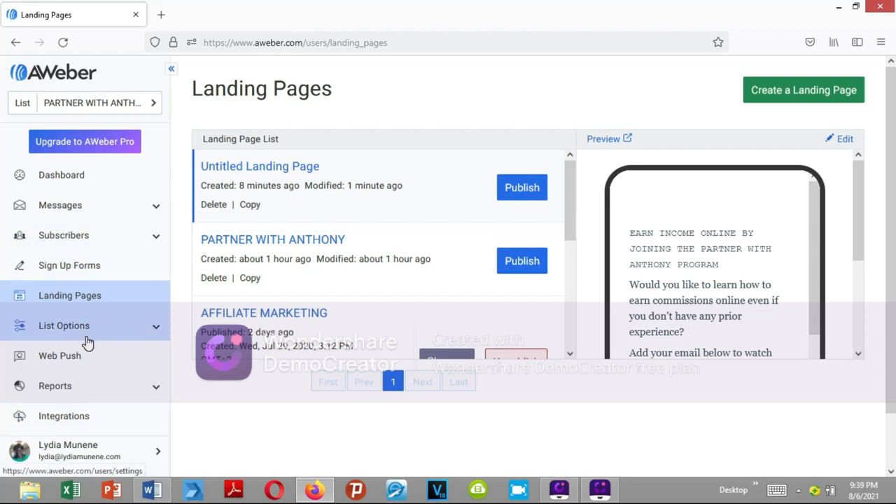
pyautogui.click(158, 209)
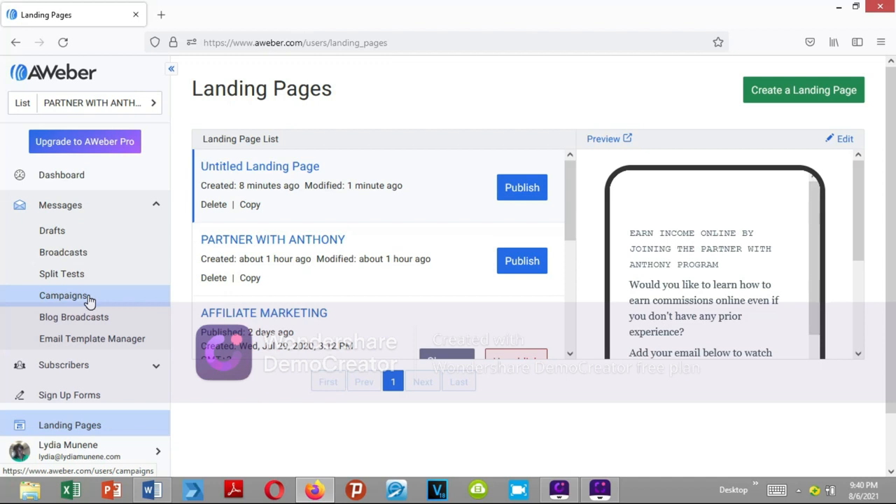
pyautogui.moveTo(613, 494)
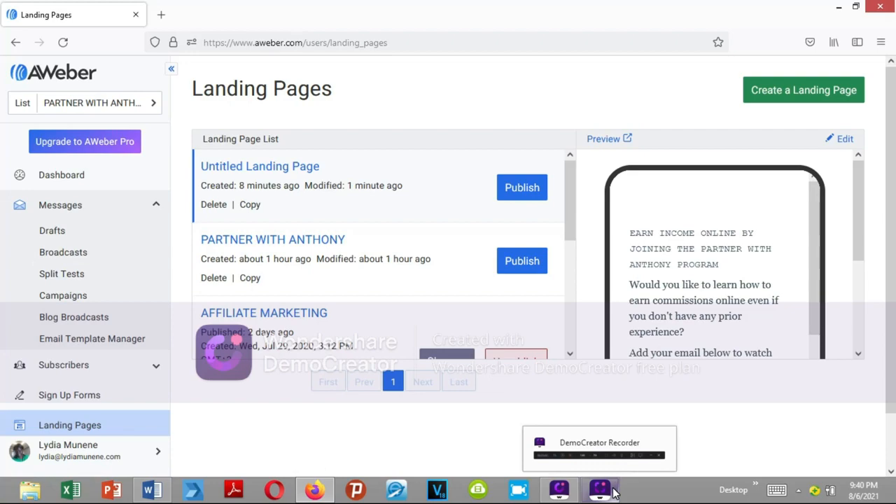